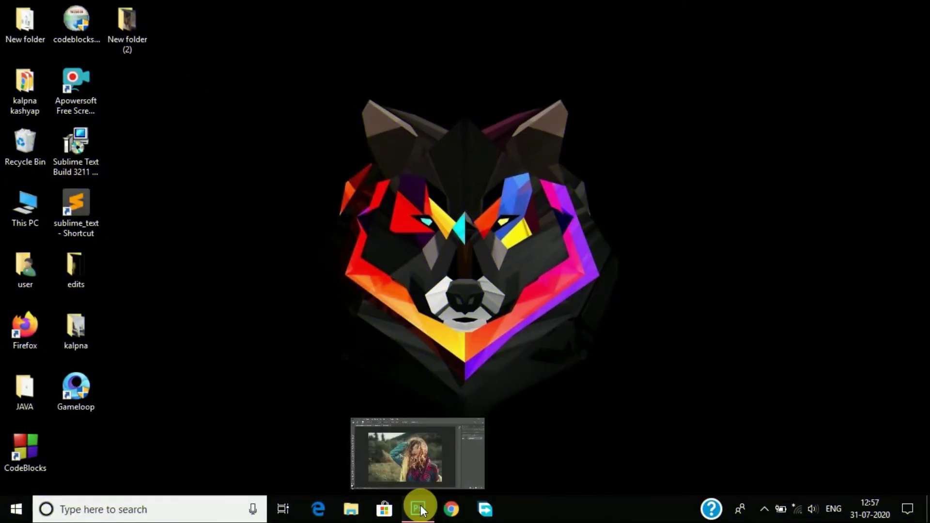
- Duplicate the portrait onto Layer 1 and quick-select the woman's figure
click(419, 508)
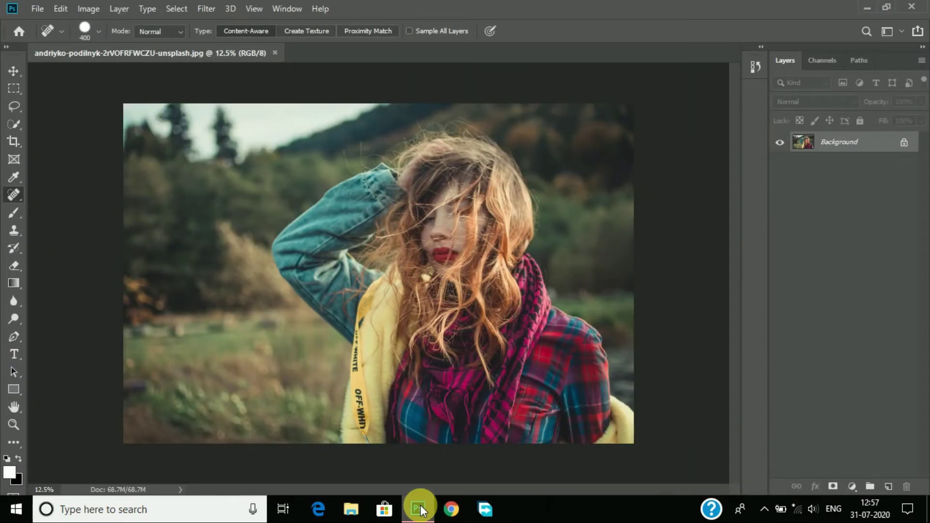
click(14, 124)
key(ctrl+j)
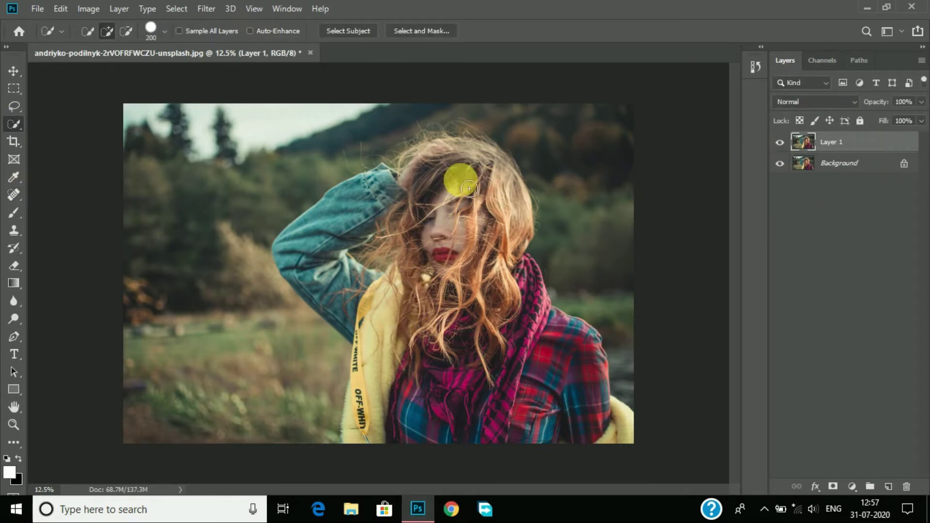
mouse_move(433, 173)
mouse_down()
mouse_move(484, 181)
mouse_move(474, 160)
mouse_move(477, 328)
mouse_move(529, 291)
mouse_move(581, 415)
mouse_move(397, 375)
mouse_move(410, 315)
mouse_move(449, 275)
mouse_move(352, 302)
mouse_move(338, 291)
mouse_move(356, 221)
mouse_move(443, 270)
mouse_move(476, 333)
mouse_move(508, 287)
mouse_move(500, 280)
mouse_move(524, 264)
mouse_move(493, 282)
mouse_up()
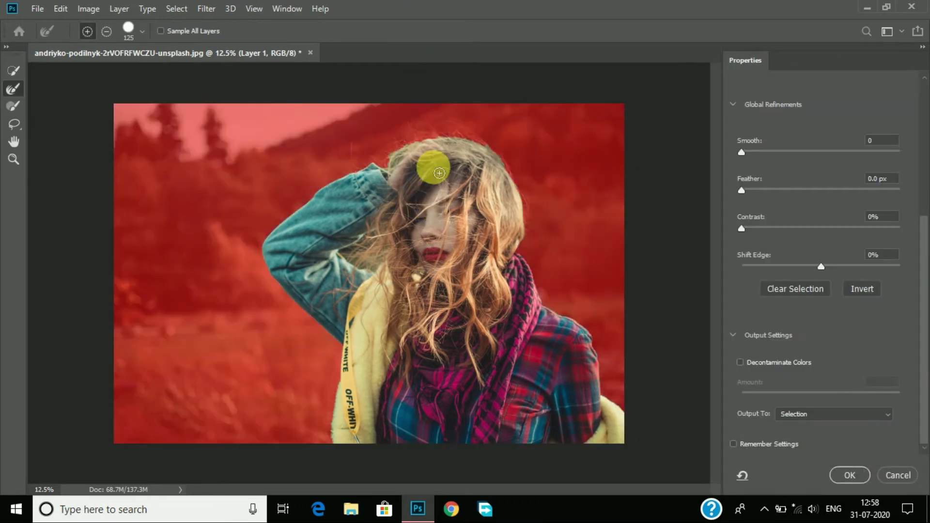
- Refine the top hair edge with the Refine Edge Brush enlarged to 200
click(13, 89)
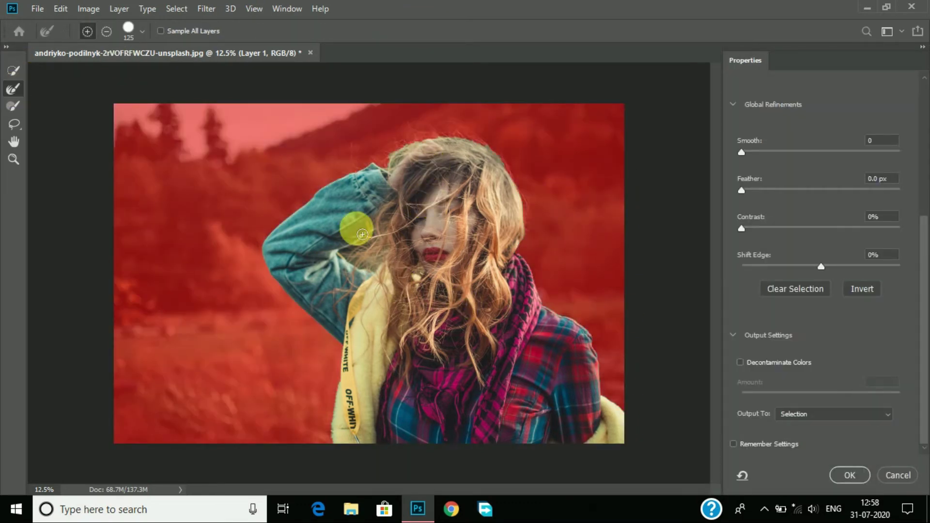
scroll(370, 270, up, 2)
scroll(353, 228, up, 1)
scroll(713, 222, up, 5)
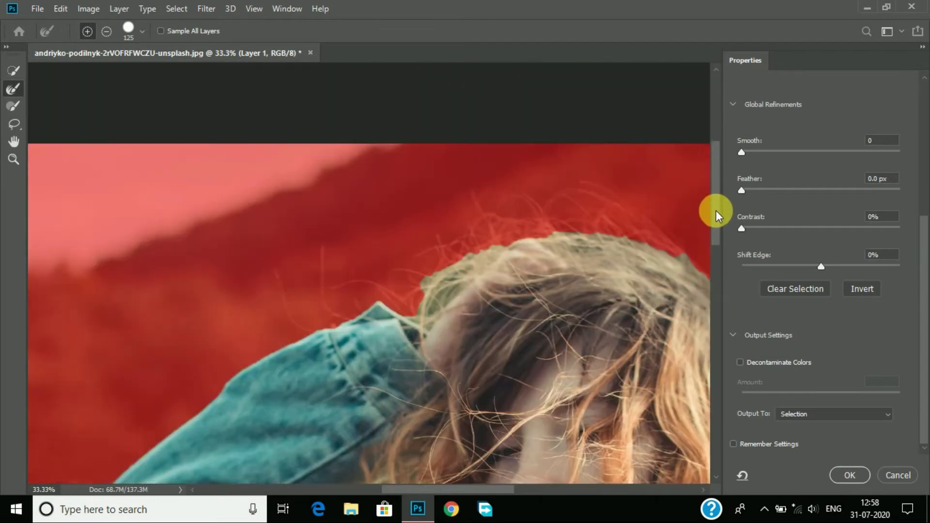
key(bracketright)
key(bracketright)
key(bracketright)
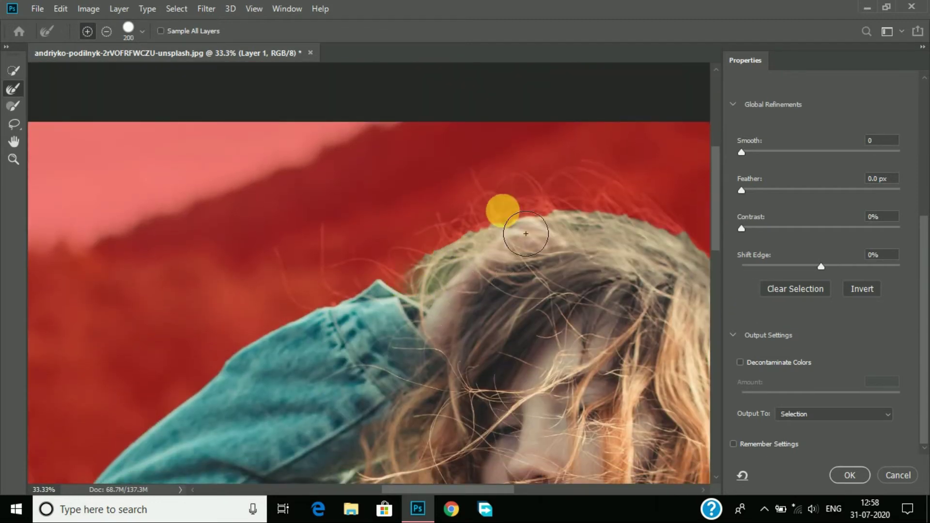
drag(447, 297, 693, 232)
drag(484, 204, 687, 232)
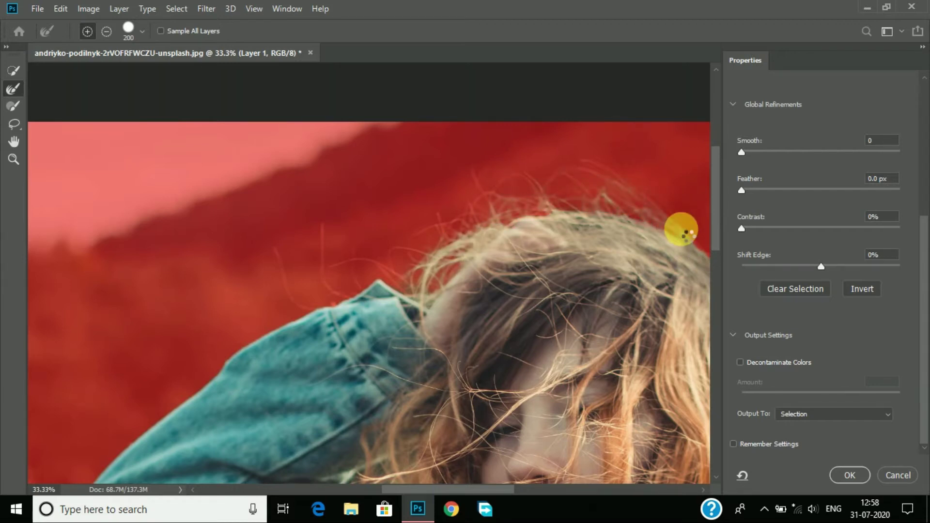
- Refine the right hair edge from scarf to head, shrinking the brush to 100
drag(445, 489, 490, 489)
drag(293, 209, 600, 474)
drag(438, 236, 438, 236)
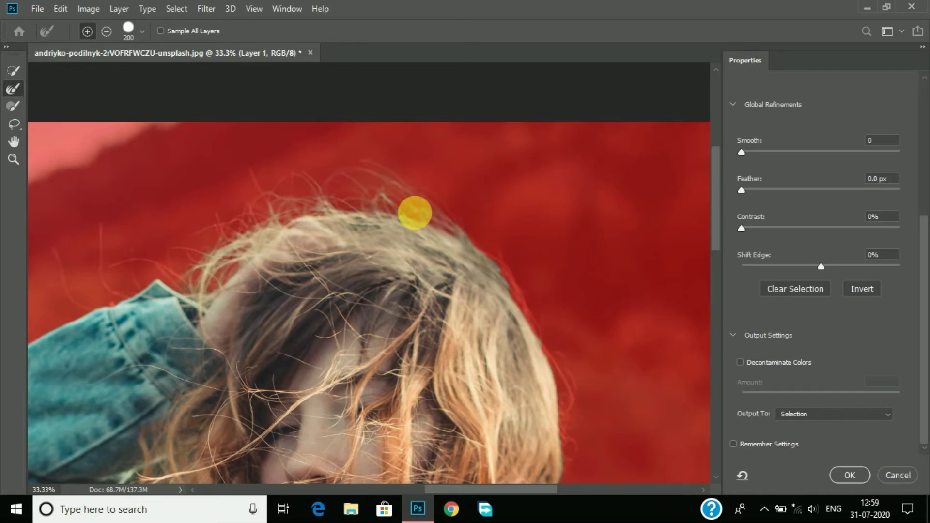
drag(716, 204, 716, 249)
key(bracketleft)
key(bracketleft)
key(bracketleft)
mouse_move(566, 333)
mouse_down()
mouse_move(581, 267)
mouse_move(562, 174)
mouse_move(515, 91)
mouse_move(550, 231)
mouse_up()
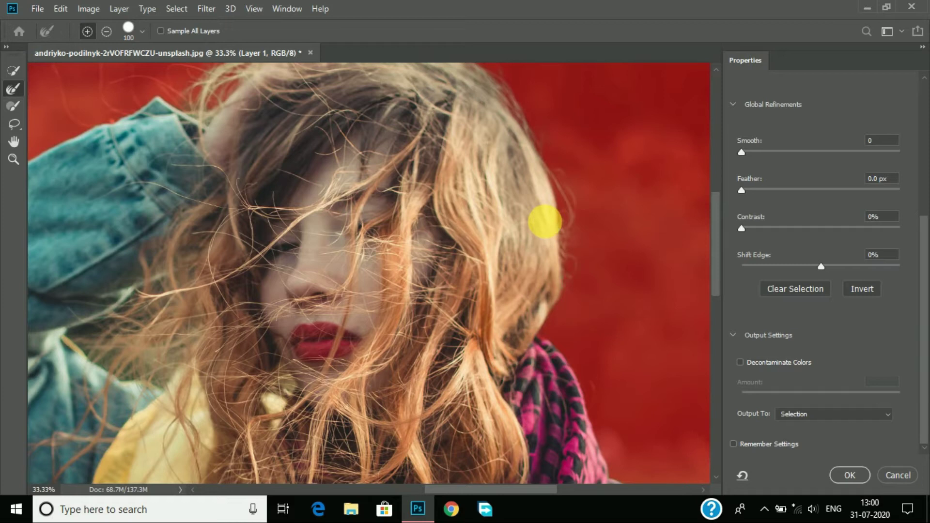
- Brush the hair edge beside the raised arm and along the fleece collar
drag(717, 244, 719, 219)
mouse_move(234, 160)
mouse_down()
mouse_move(387, 122)
mouse_move(535, 231)
mouse_up()
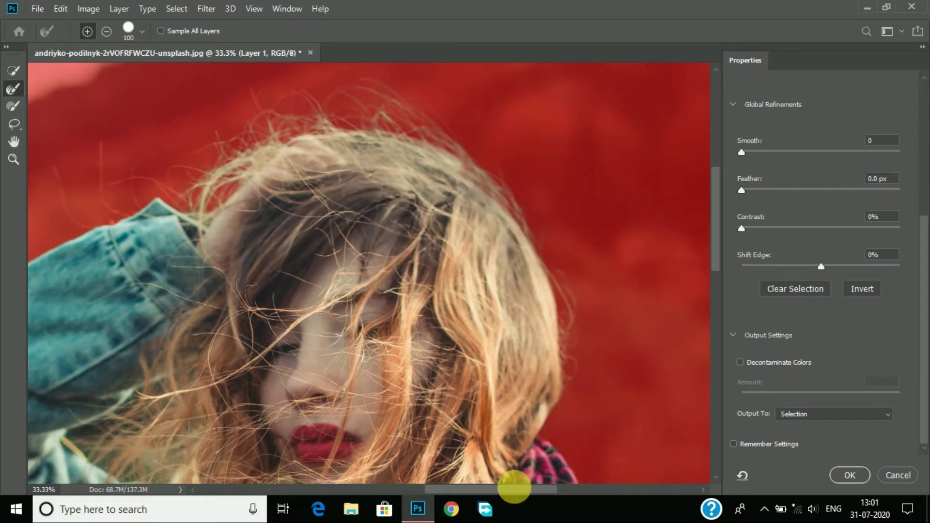
drag(508, 489, 479, 489)
drag(714, 190, 715, 219)
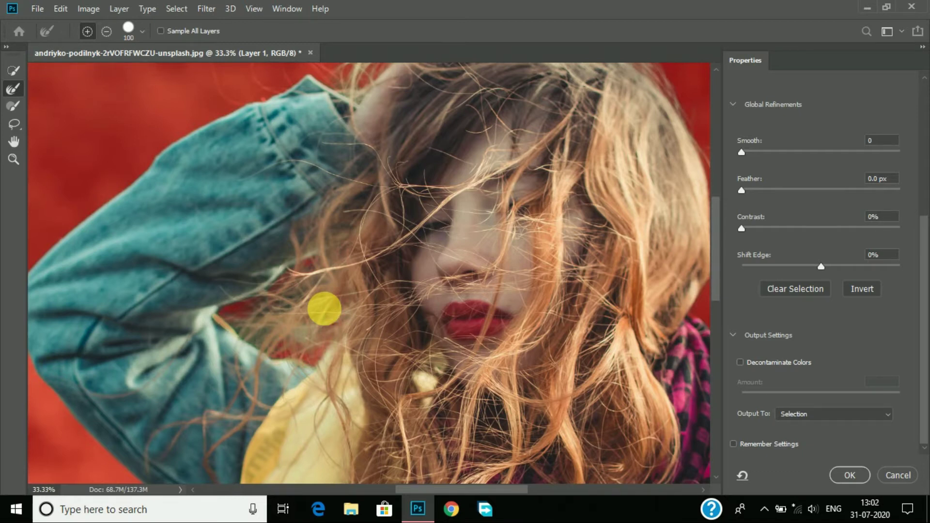
drag(713, 245, 711, 353)
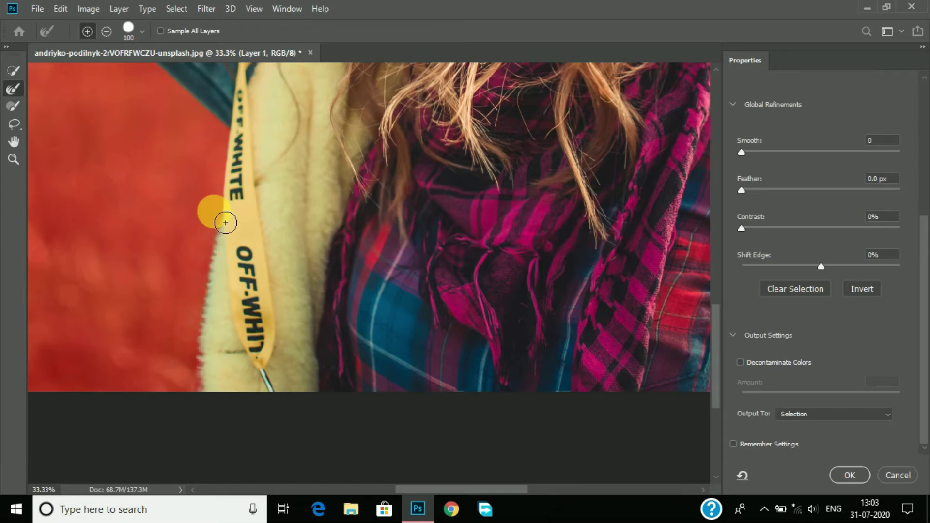
- Output the refined selection to a new layer, creating Layer 1 copy
drag(448, 490, 528, 489)
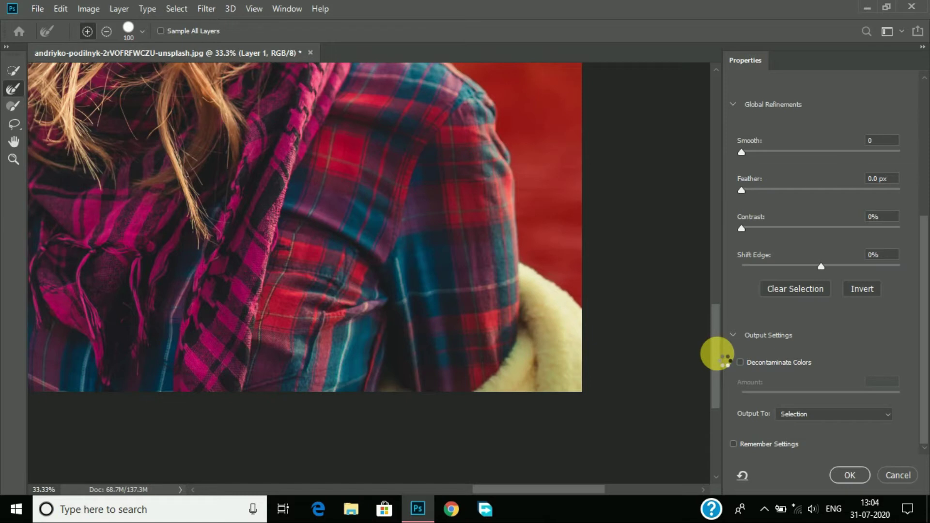
drag(716, 358, 717, 223)
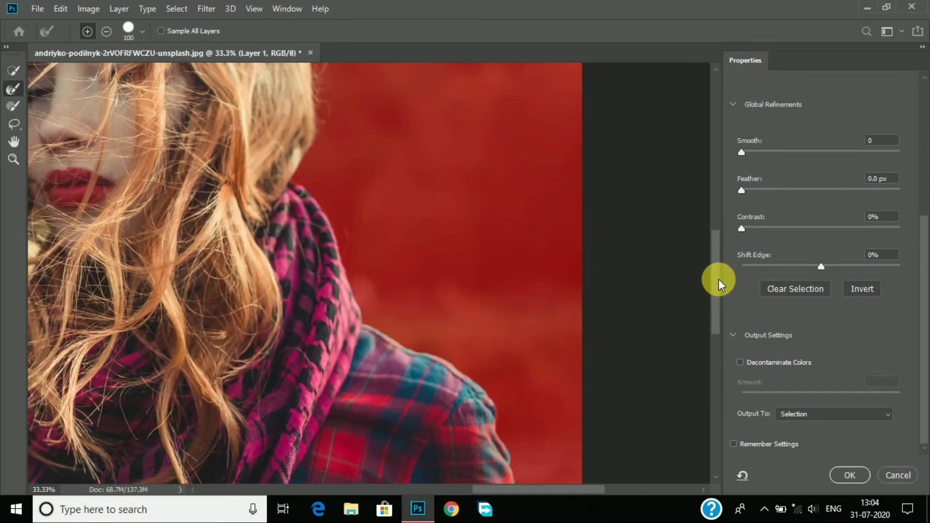
mouse_move(532, 489)
mouse_down()
mouse_move(405, 485)
mouse_move(474, 489)
mouse_up()
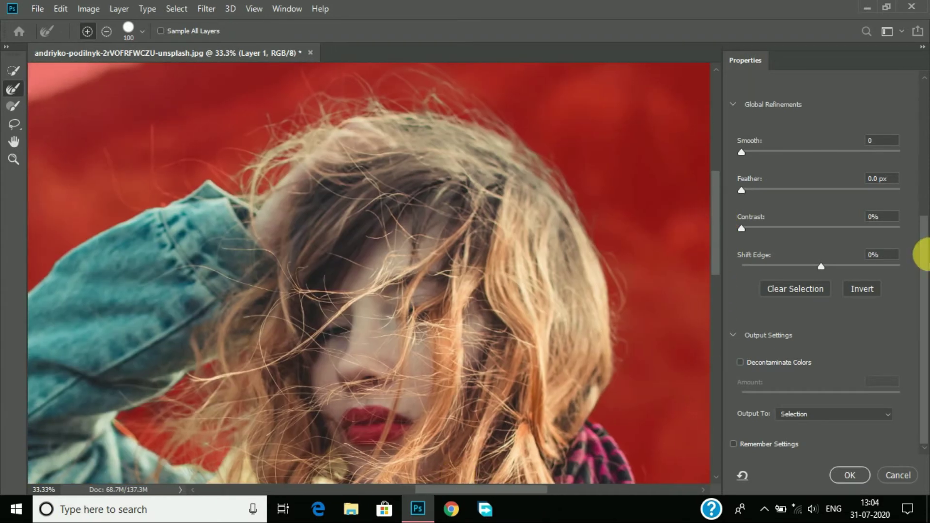
click(830, 417)
click(819, 446)
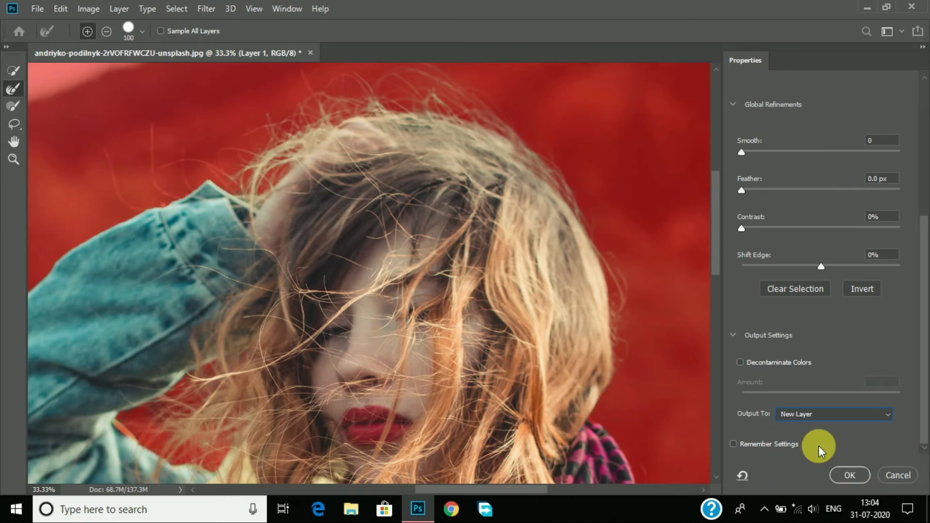
click(842, 467)
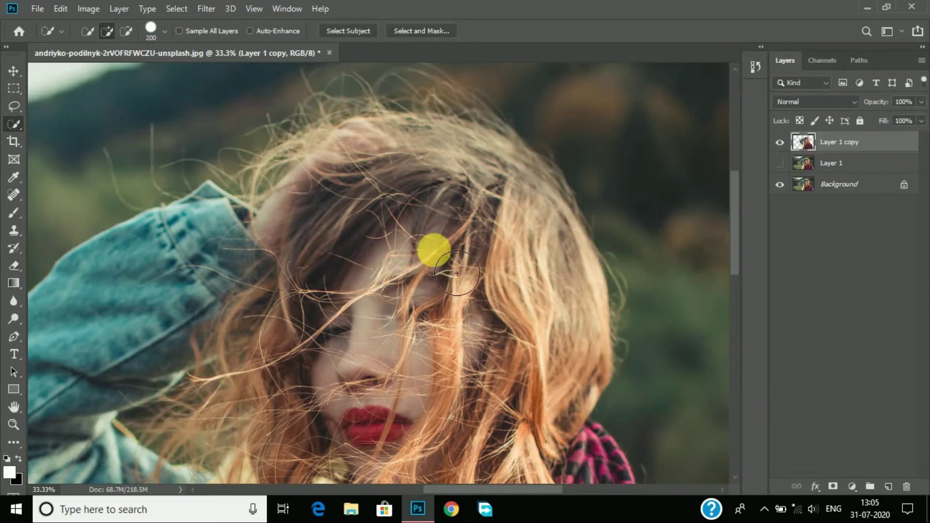
- Show Layer 1 and load the woman's outline from Layer 1 copy, expanded by 20
key(ctrl+minus)
key(ctrl+minus)
key(ctrl+minus)
click(780, 164)
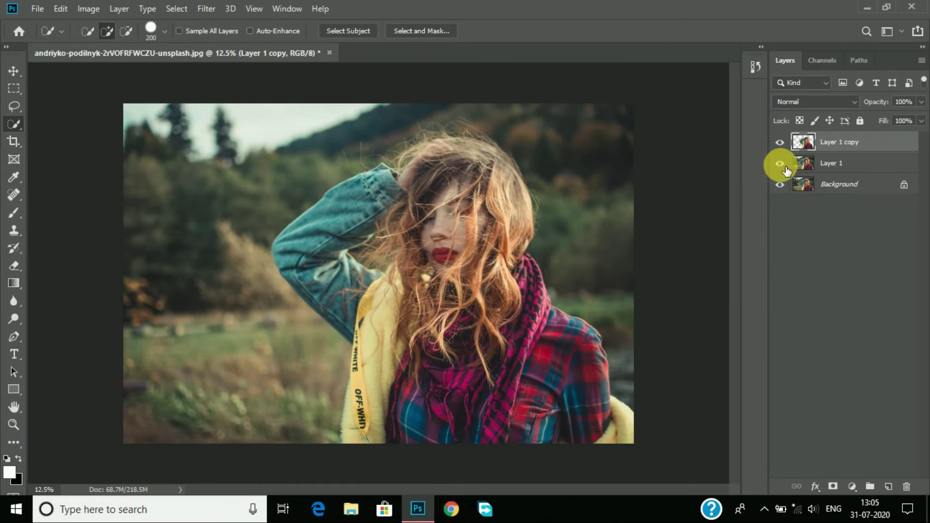
ctrl+click(805, 143)
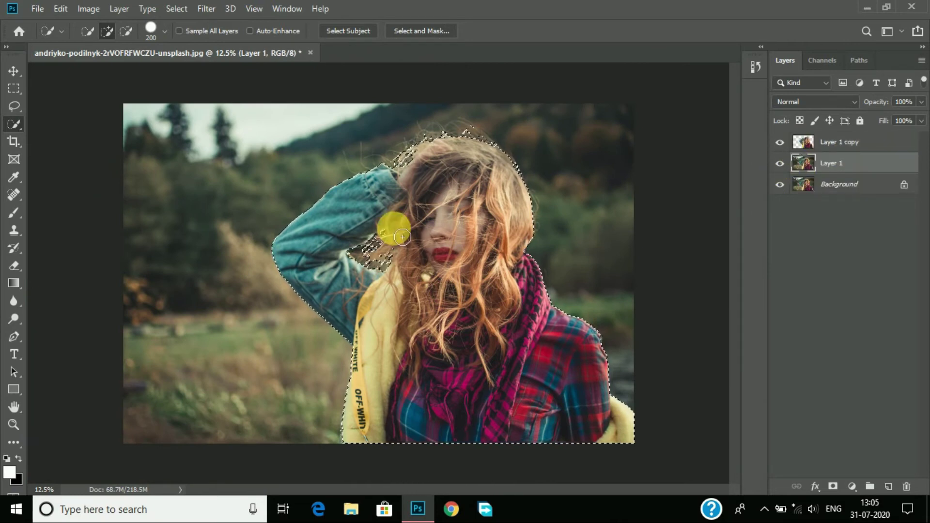
click(170, 12)
mouse_move(188, 202)
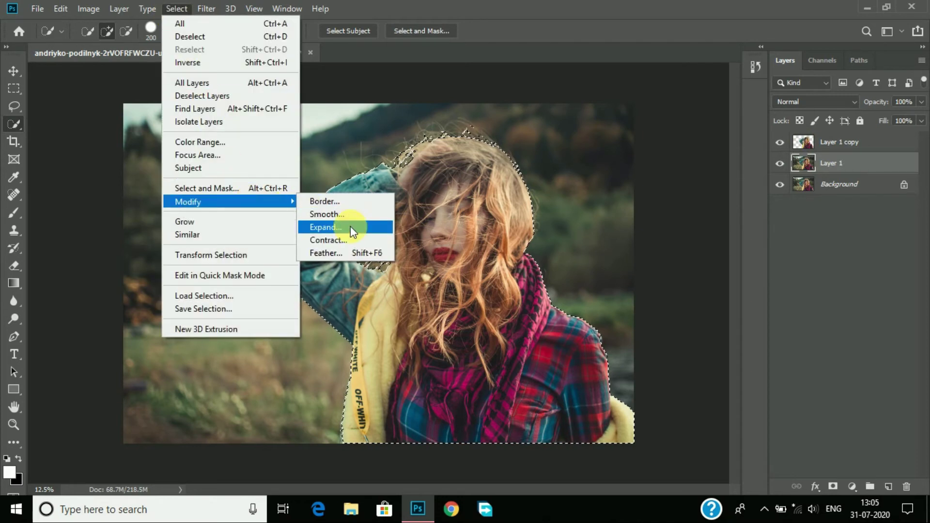
click(350, 226)
click(514, 155)
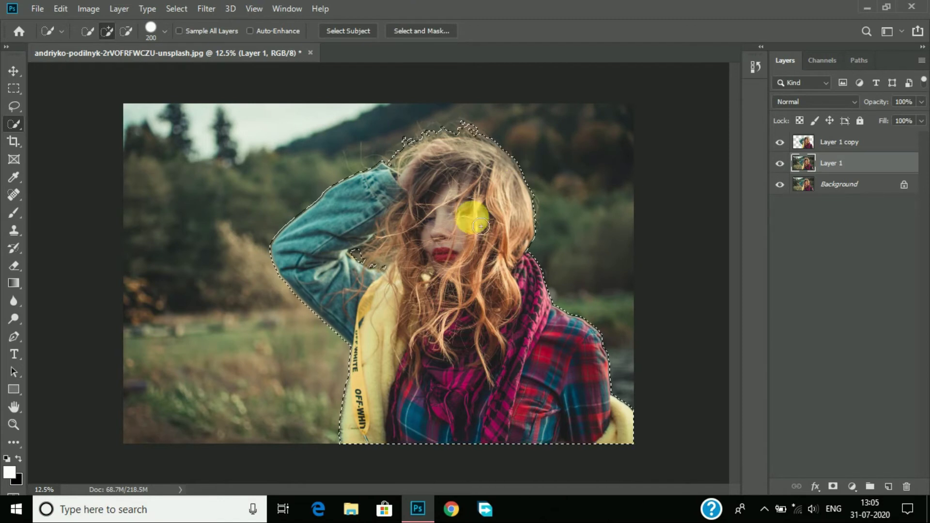
- Fill the expanded selection on Layer 1 with Content-Aware, Color Adaptation on, 100% opacity
right_click(473, 263)
click(540, 175)
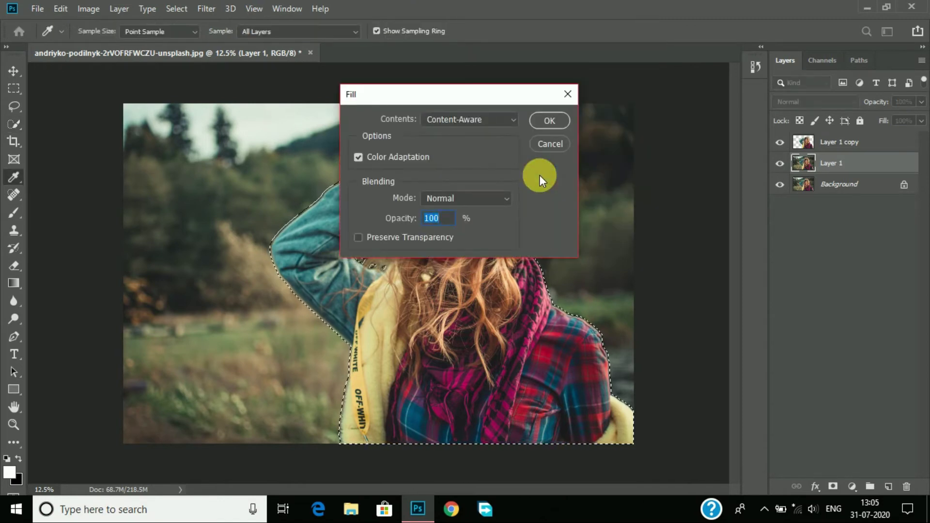
click(482, 118)
click(466, 180)
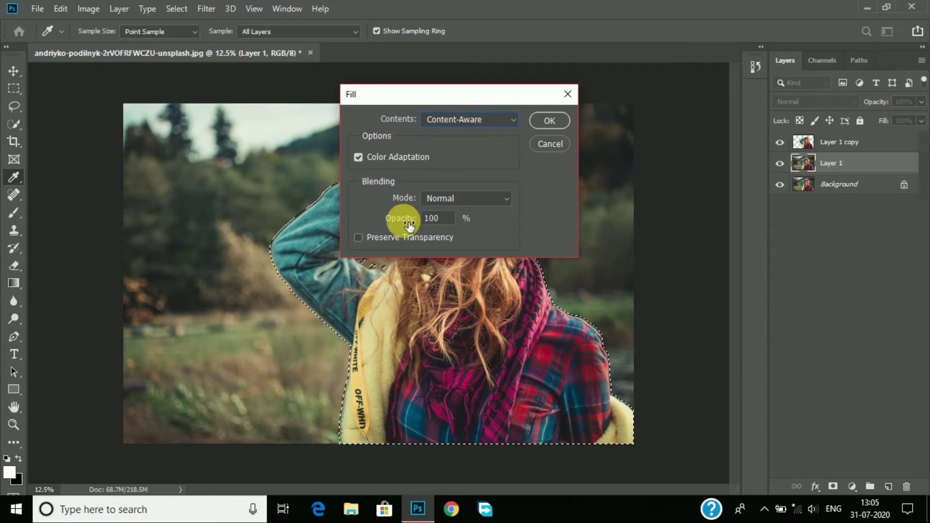
click(549, 119)
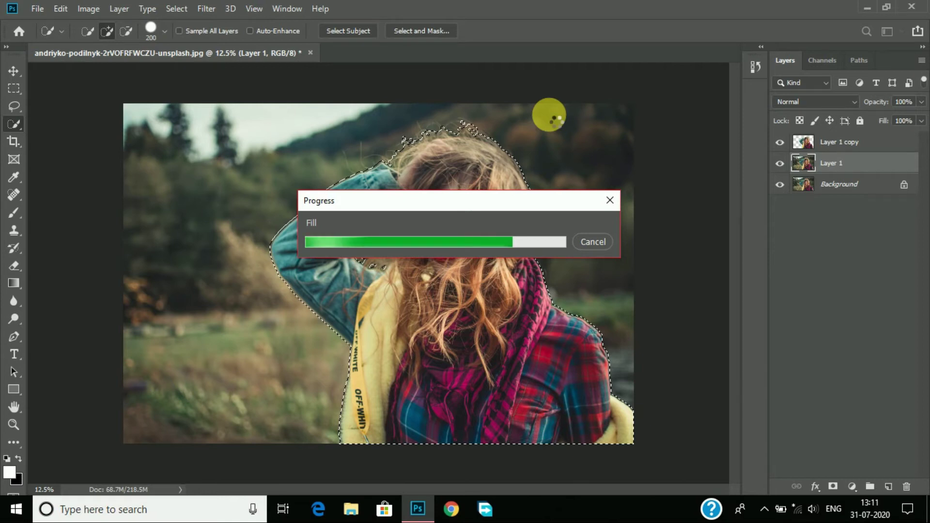
- Deselect, spot-heal leftover hair strands on Layer 1 with Layer 1 copy hidden, then reshow it
click(176, 8)
click(193, 34)
click(779, 142)
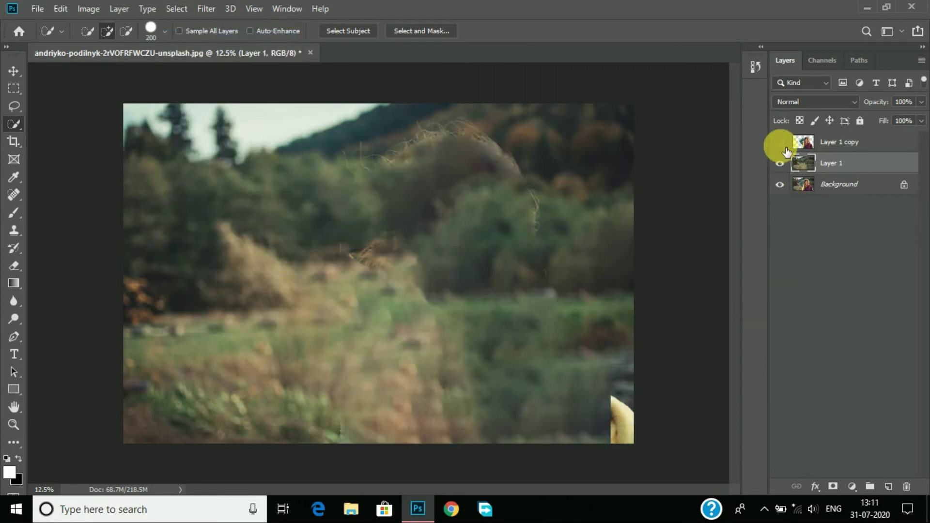
click(14, 194)
mouse_move(388, 276)
mouse_down()
mouse_move(386, 265)
mouse_move(411, 278)
mouse_up()
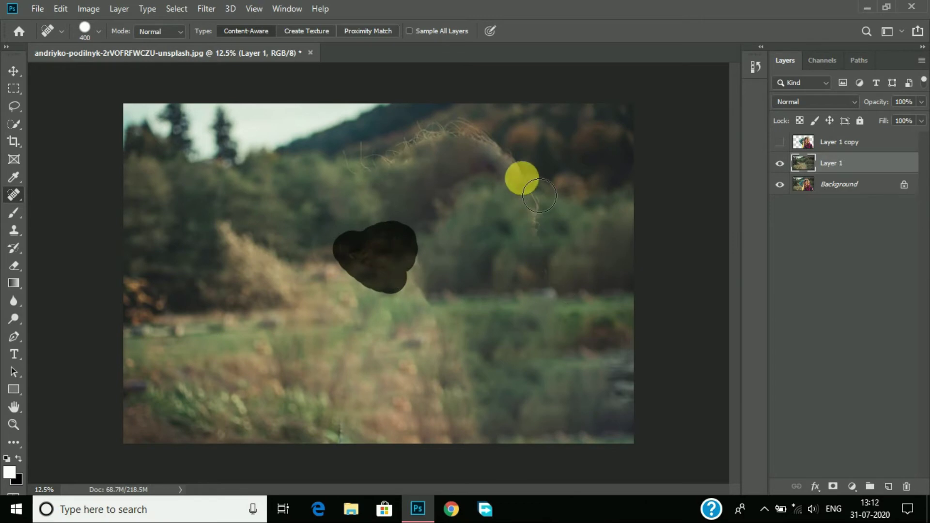
drag(539, 196, 527, 182)
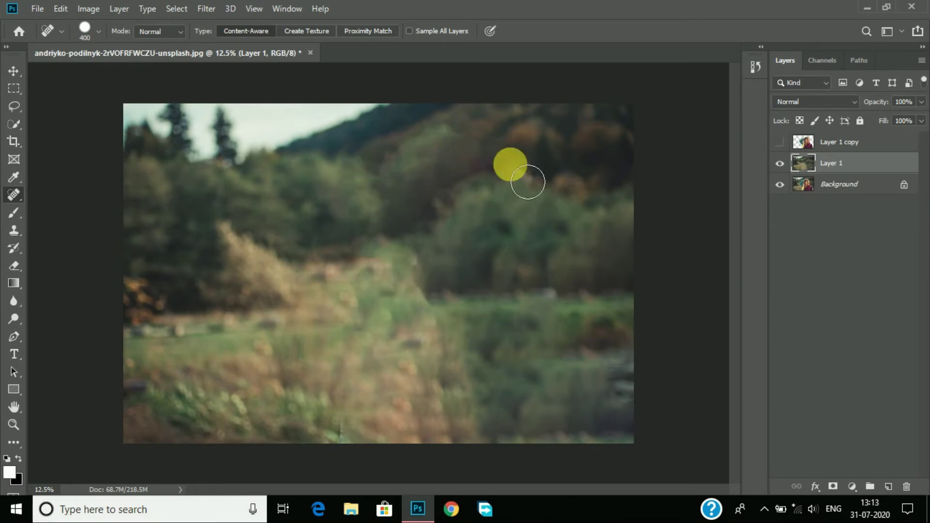
click(780, 142)
click(780, 142)
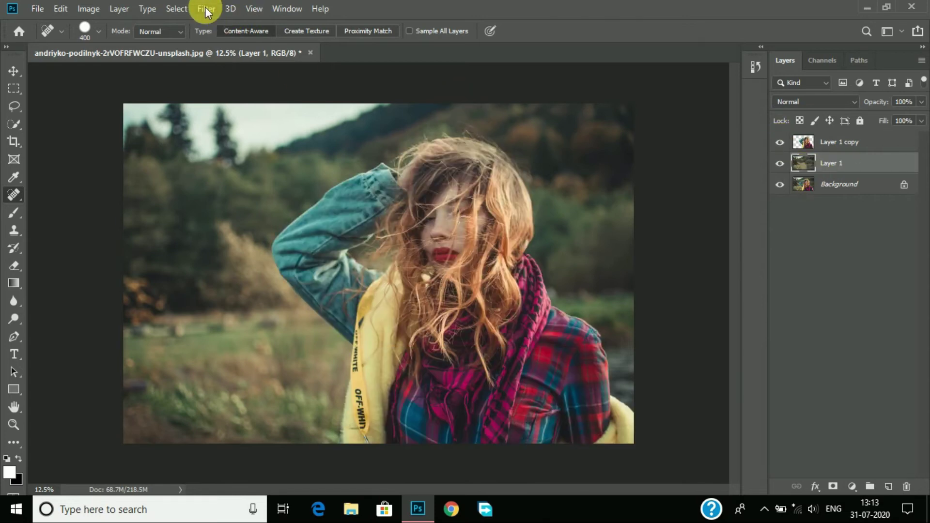
- Apply a 102 px Tilt-Shift blur to Layer 1, with focus pin lowered and sharp band adjusted
click(206, 10)
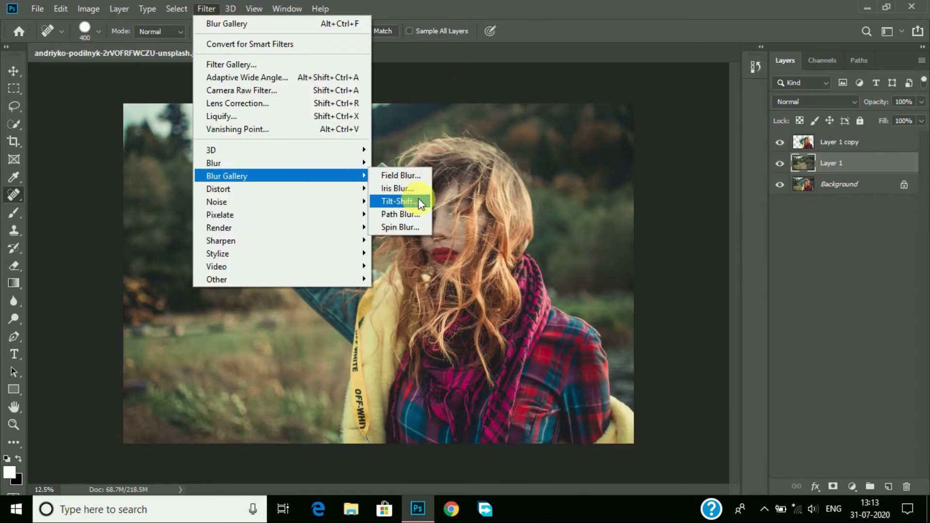
click(419, 201)
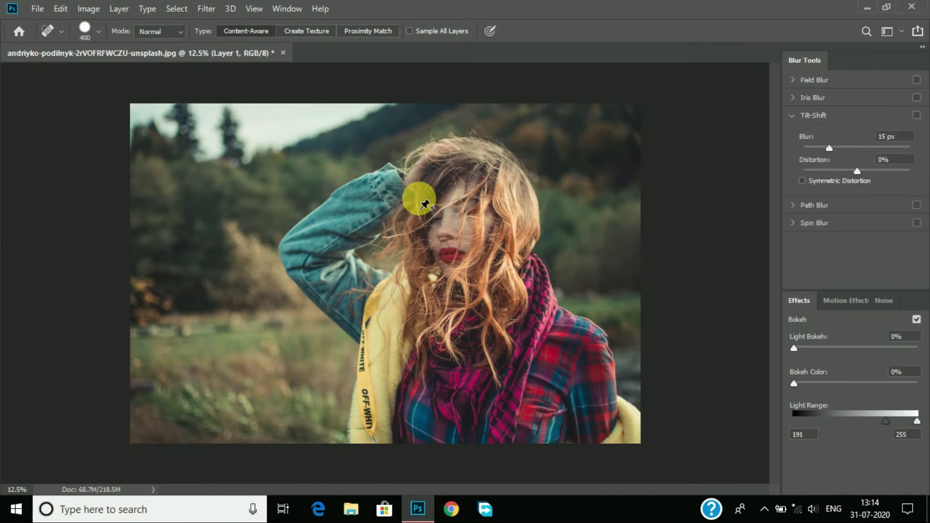
mouse_move(443, 272)
mouse_down()
mouse_move(444, 458)
mouse_move(426, 483)
mouse_up()
drag(830, 148, 842, 148)
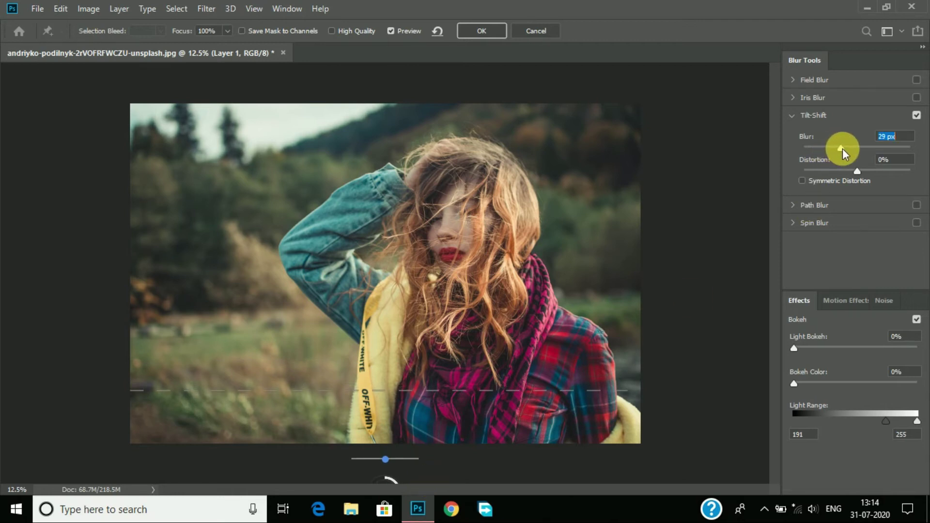
drag(841, 149, 849, 149)
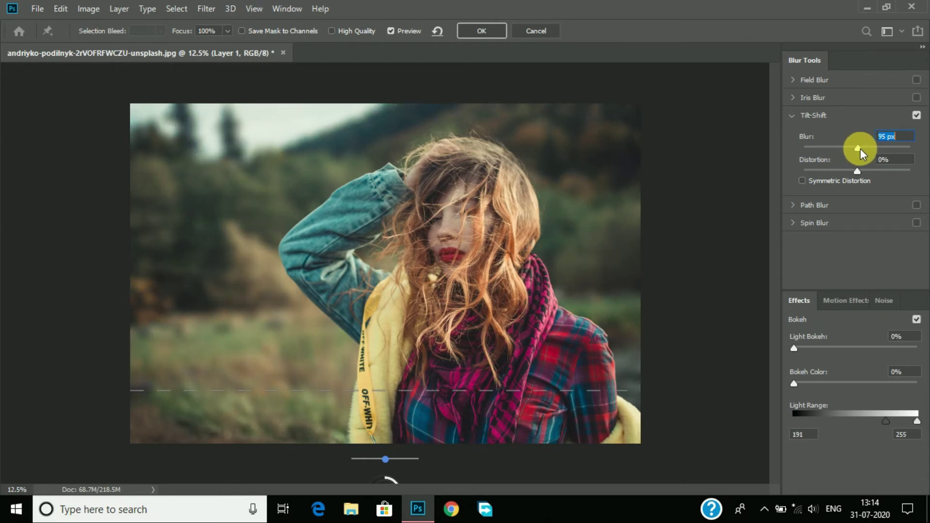
drag(860, 148, 860, 149)
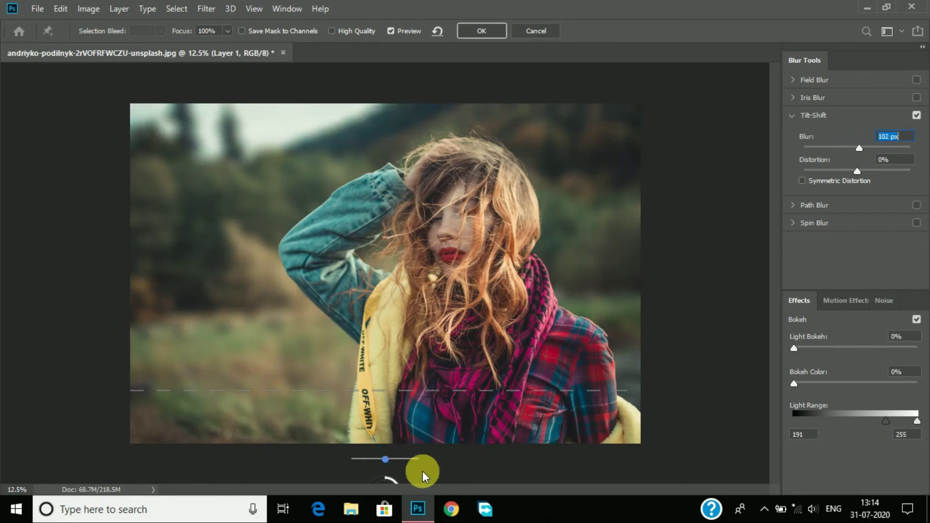
drag(388, 390, 400, 373)
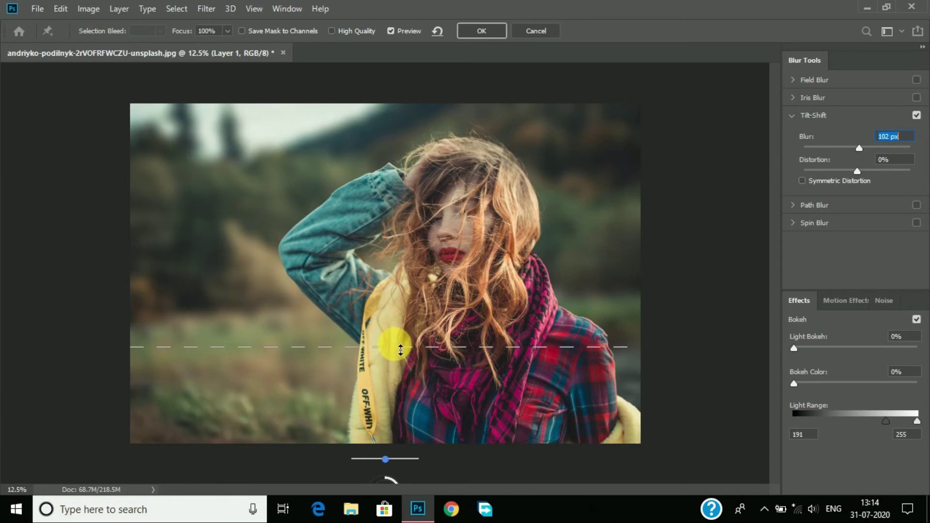
click(486, 32)
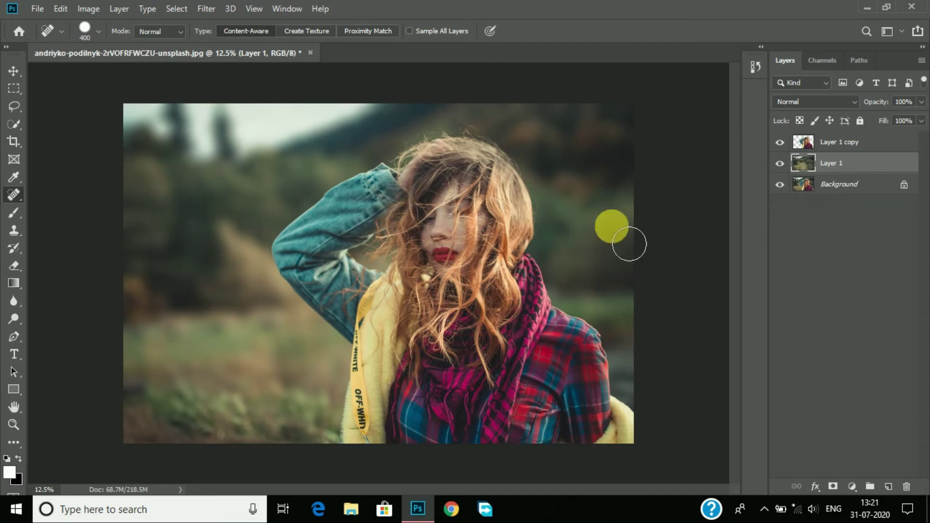
- Flatten all layers into a Background layer and duplicate it as Background copy
click(782, 164)
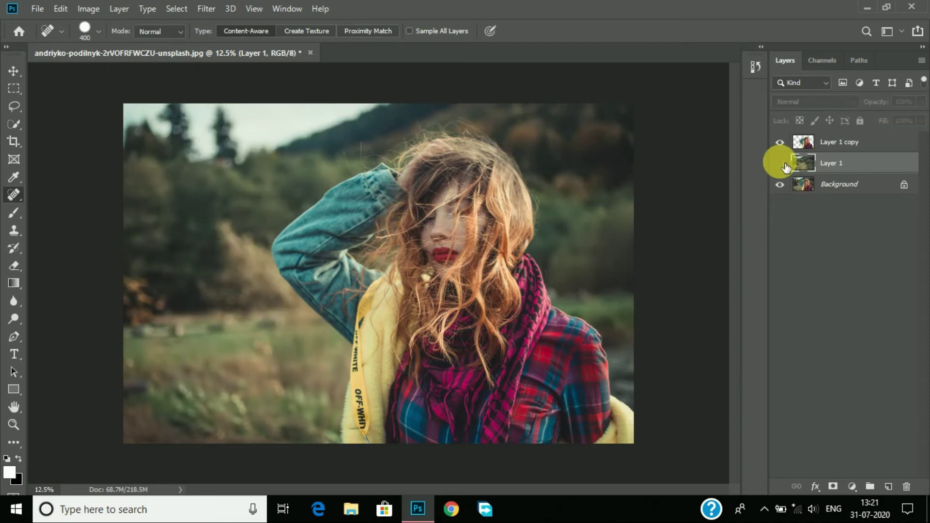
click(824, 143)
right_click(882, 146)
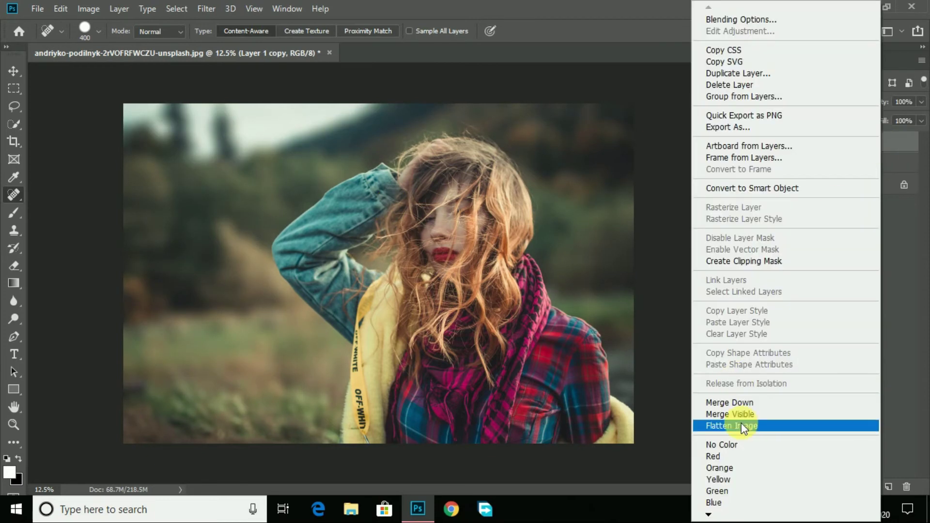
click(740, 425)
drag(867, 142, 889, 486)
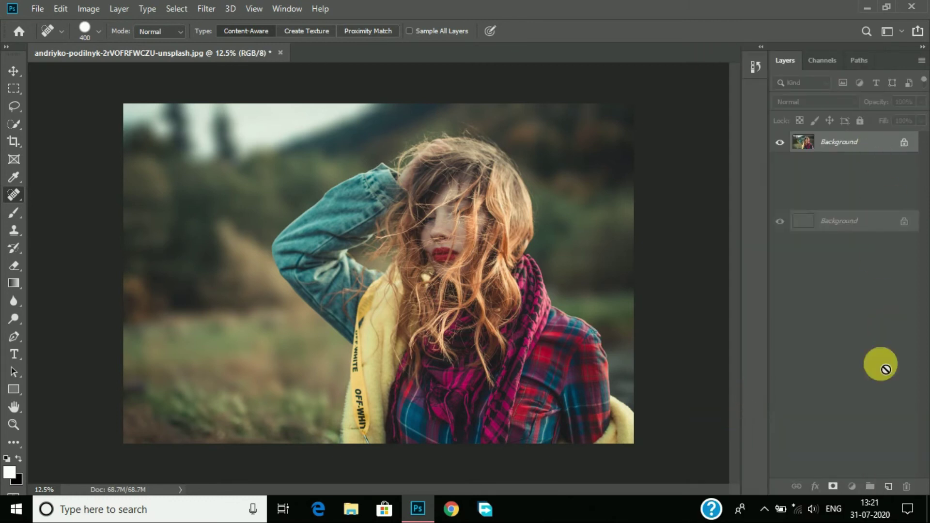
- Add a Gradient Fill layer and set its left gradient stop to yellow
click(852, 486)
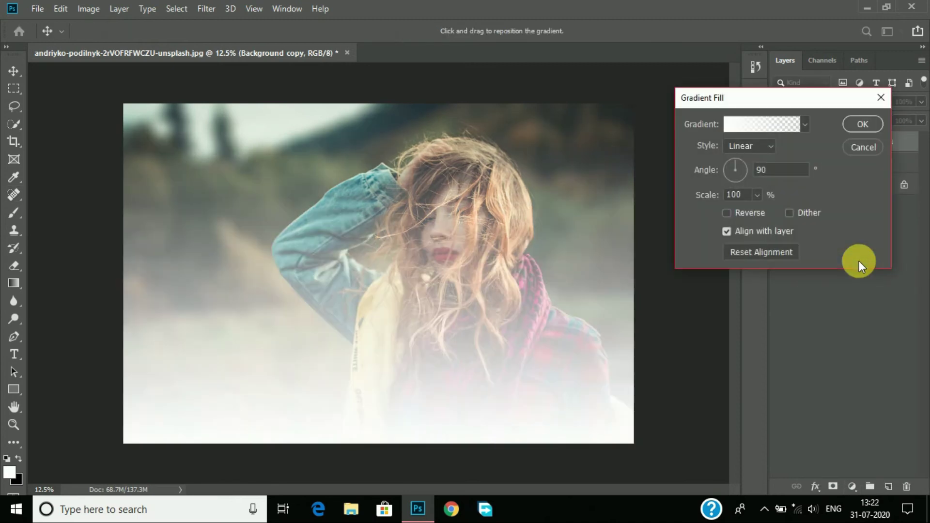
click(734, 125)
click(575, 306)
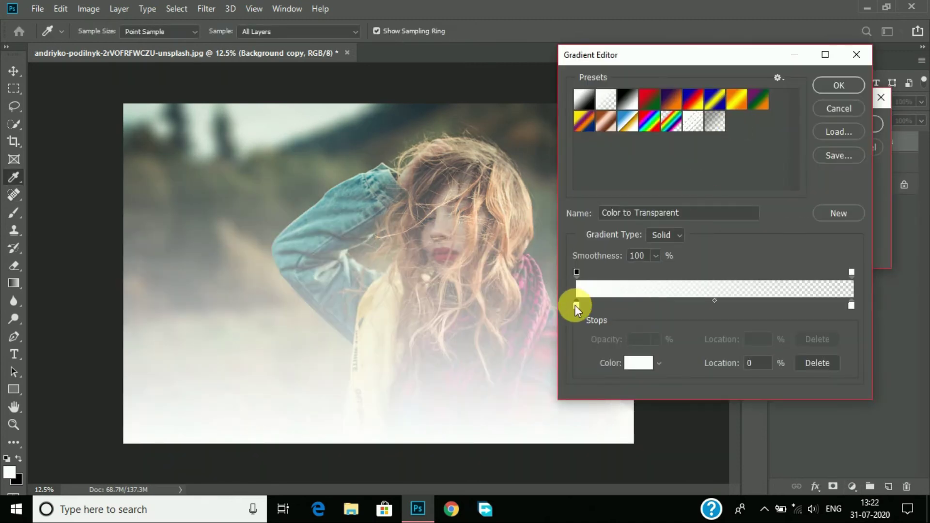
click(638, 363)
drag(623, 129, 667, 103)
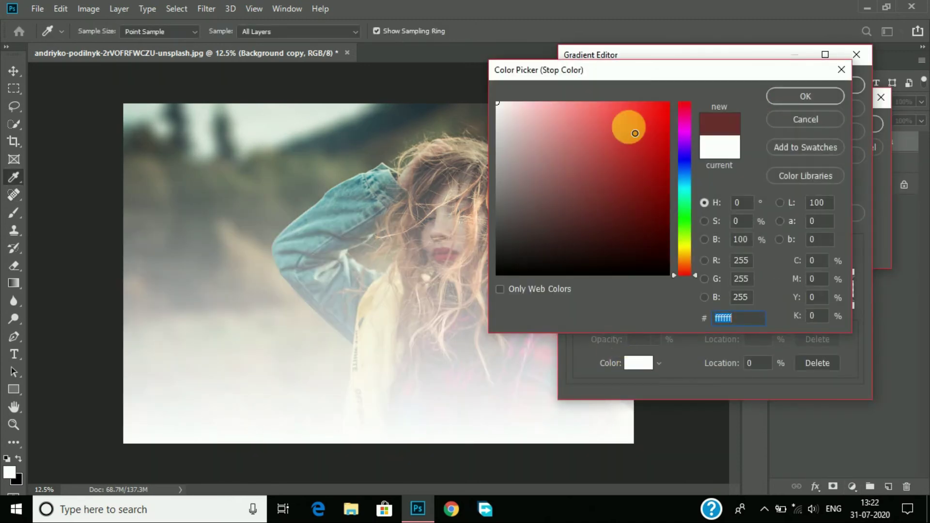
drag(684, 274, 684, 247)
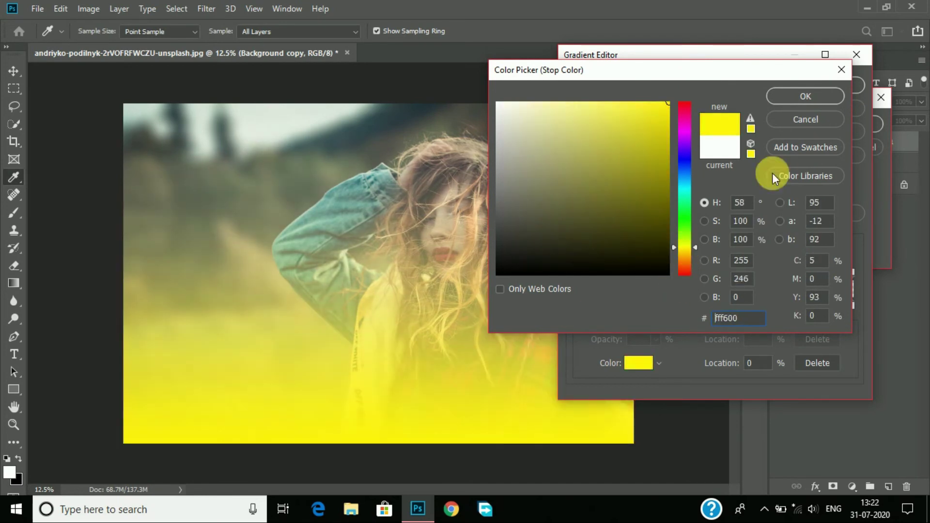
click(809, 99)
- Set the right gradient stop to red and confirm the yellow-to-red gradient
click(851, 306)
click(638, 363)
drag(628, 139, 667, 103)
click(681, 273)
drag(681, 273, 686, 92)
click(809, 97)
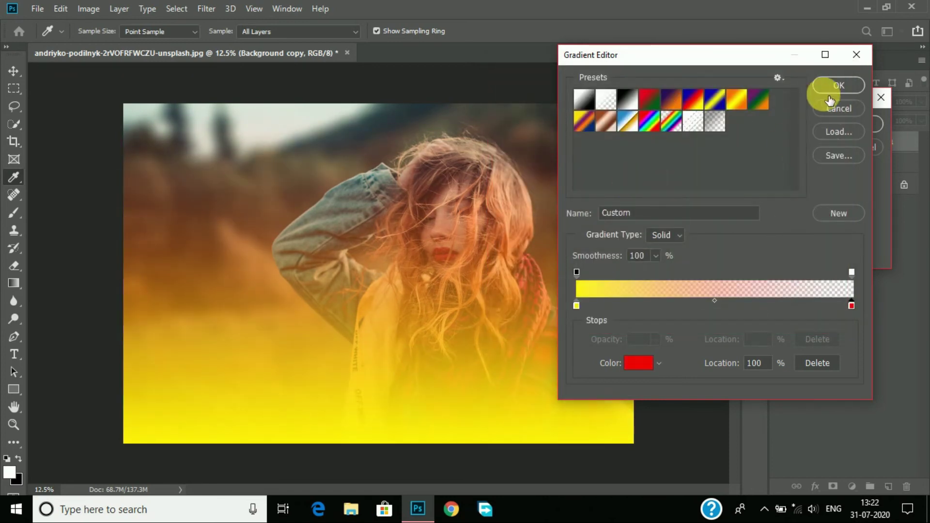
click(829, 88)
- Make the gradient radial, centred at the upper left, scaled to 239%
click(757, 143)
click(746, 170)
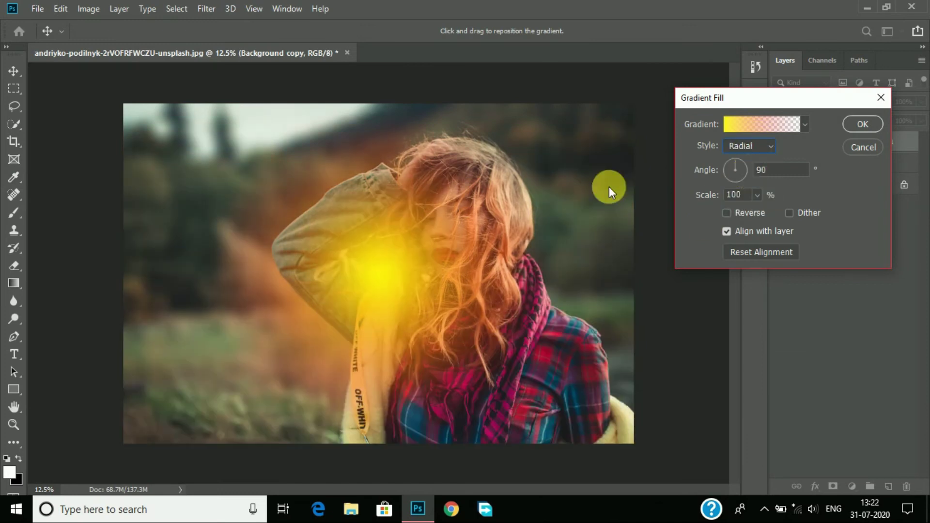
mouse_move(222, 181)
mouse_down()
mouse_move(201, 158)
mouse_move(365, 250)
mouse_move(222, 198)
mouse_move(226, 179)
mouse_up()
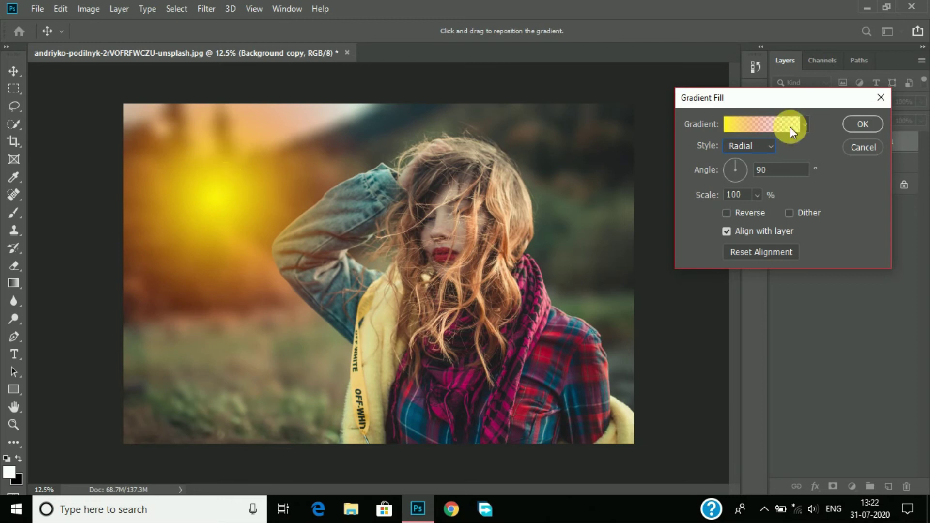
mouse_move(707, 199)
mouse_down()
mouse_move(740, 197)
mouse_move(713, 194)
mouse_move(721, 201)
mouse_up()
- Commit the yellow gradient fill, then lower its layer opacity to 51%, toggling visibility to compare the glow
click(854, 123)
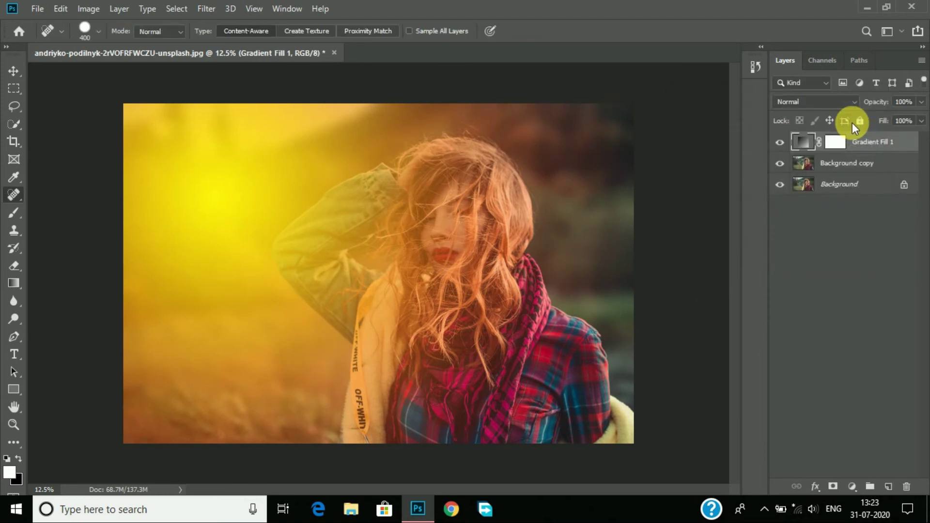
drag(875, 108, 878, 107)
click(779, 142)
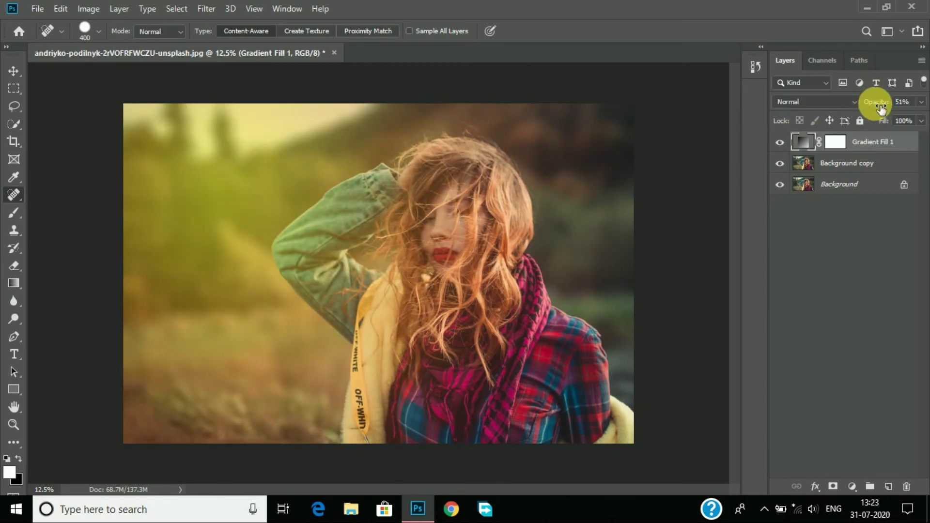
click(779, 142)
drag(872, 108, 874, 110)
click(852, 486)
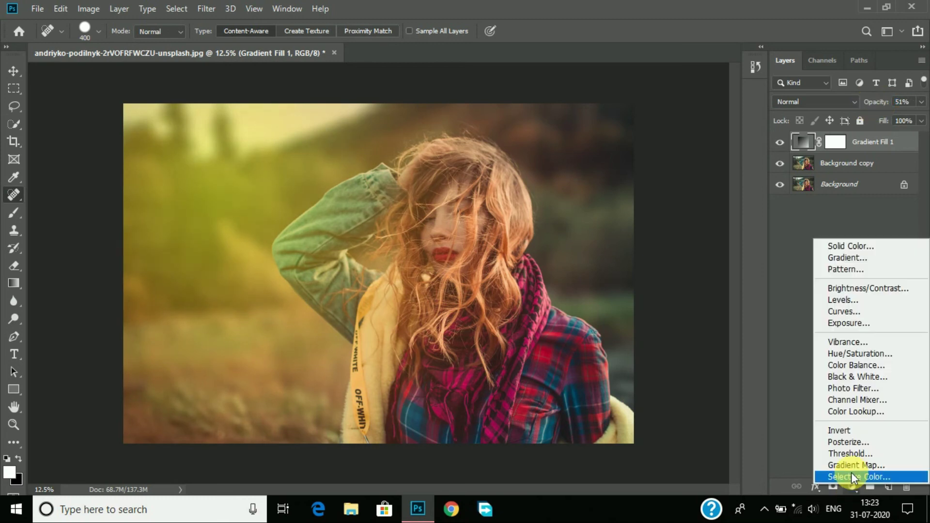
- Add a Curves adjustment layer that raises the RGB midtones and lifts the black point
click(849, 311)
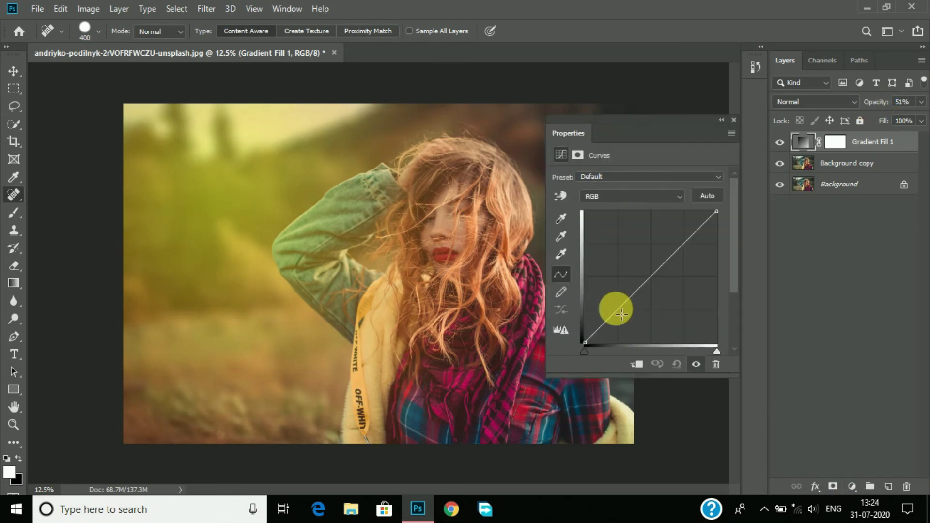
click(619, 311)
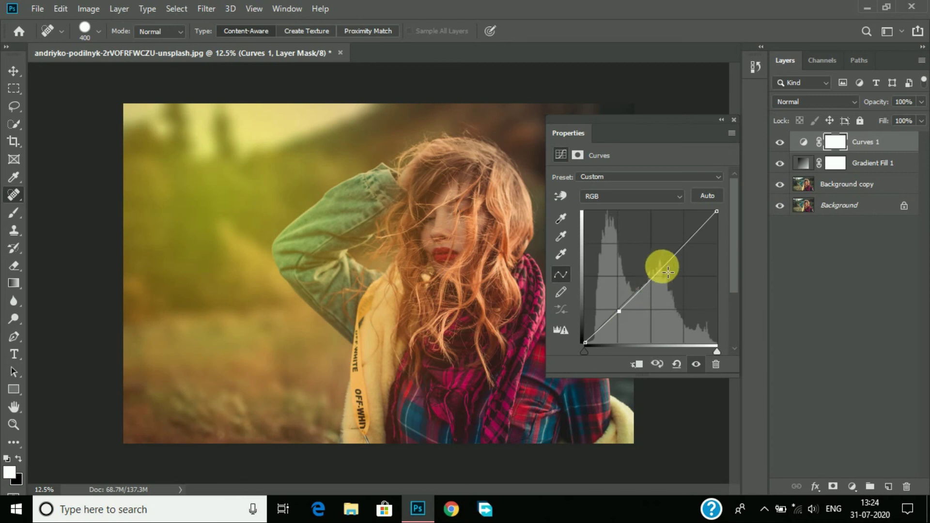
drag(668, 273, 670, 268)
click(584, 342)
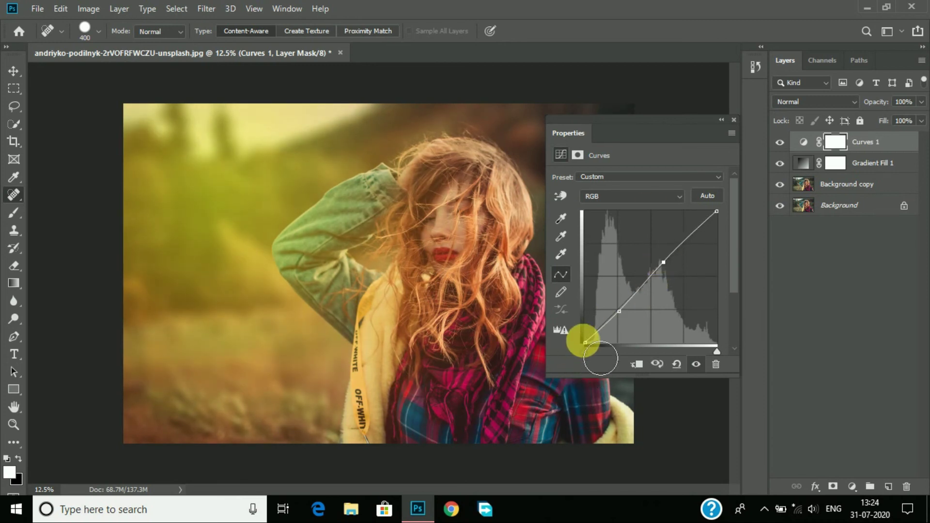
drag(596, 349, 585, 339)
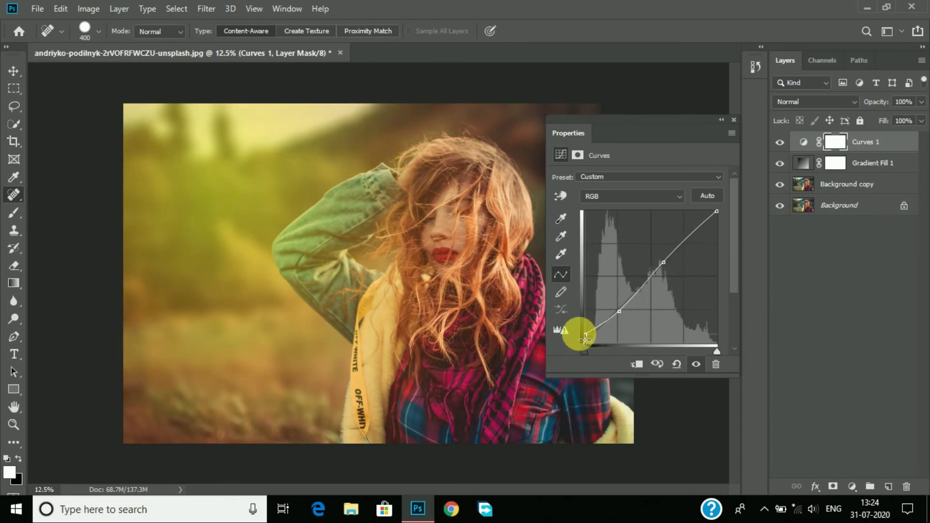
- On the Red channel curve, nudge the shadows down slightly and adjust the highlights
click(636, 193)
click(625, 215)
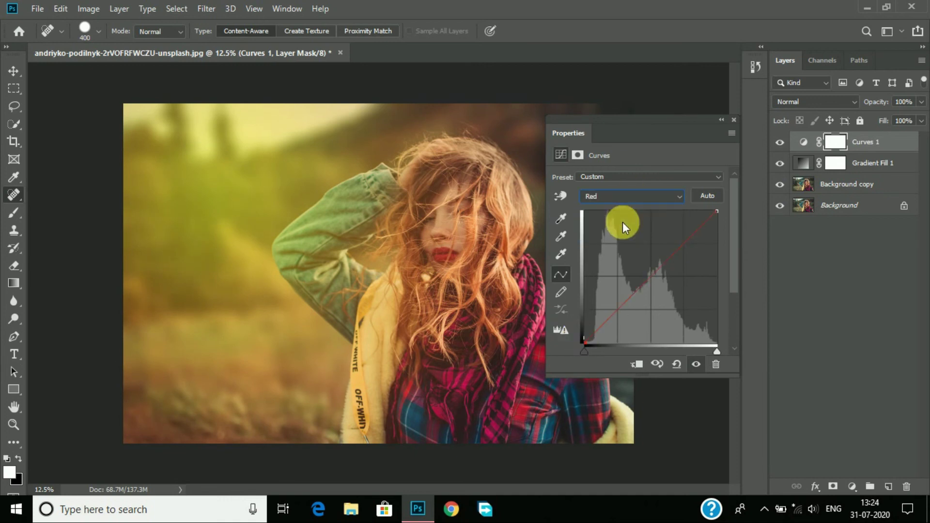
click(616, 309)
drag(621, 314, 624, 317)
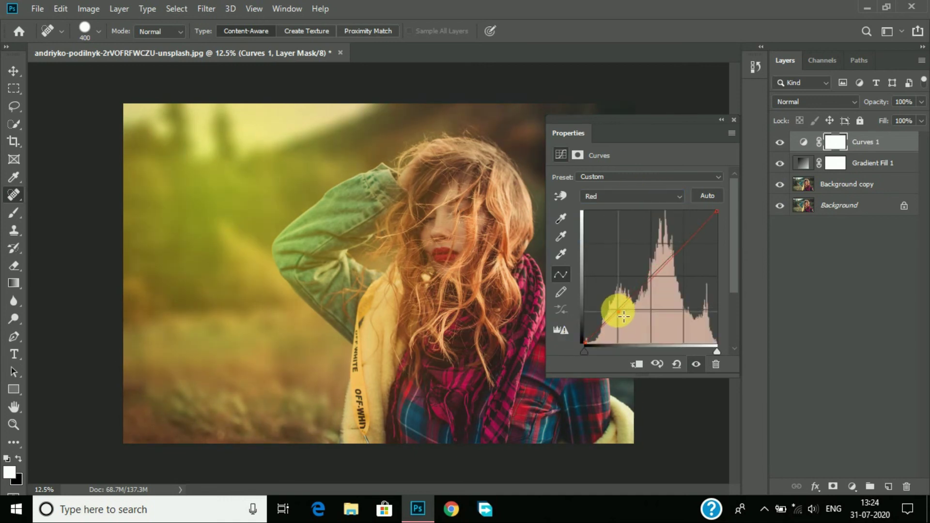
click(678, 258)
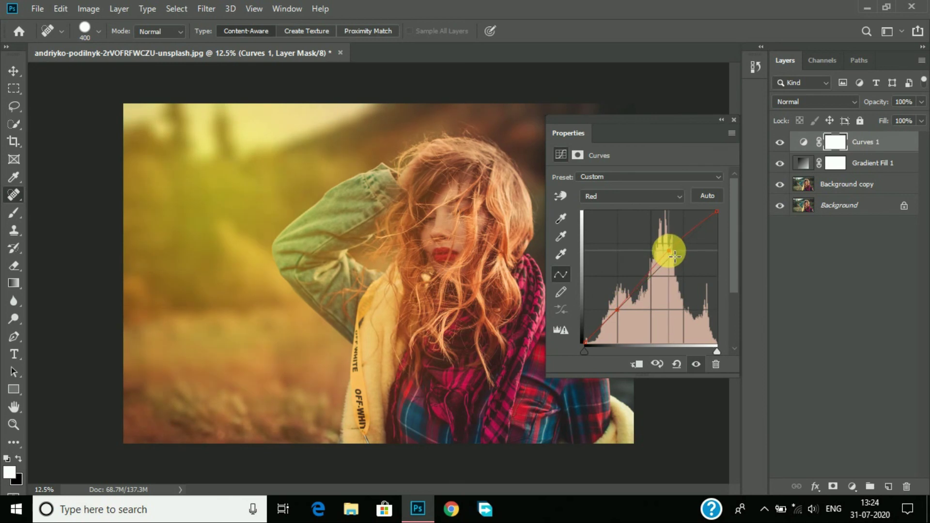
drag(679, 259, 680, 260)
- Nudge the Green curve slightly upward and raise the Blue curve's lower and upper points slightly
click(629, 196)
click(614, 227)
click(622, 314)
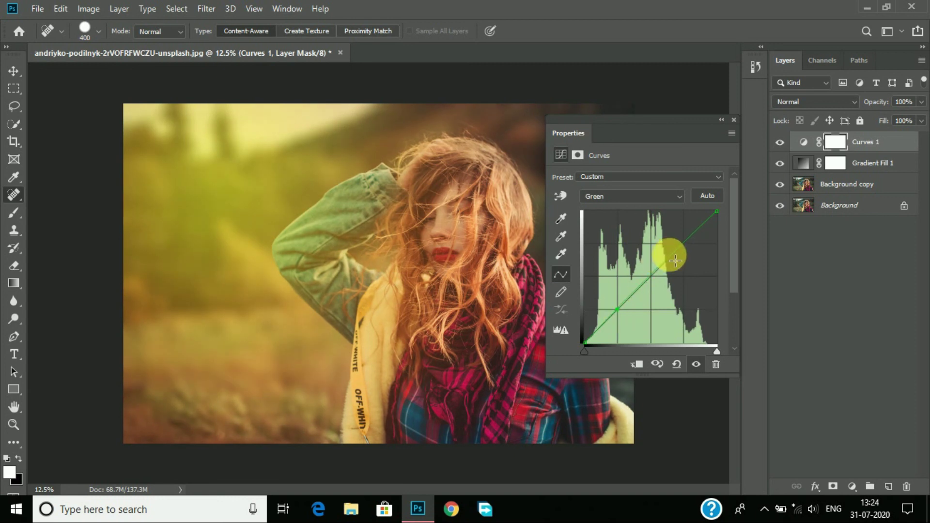
drag(677, 261, 680, 258)
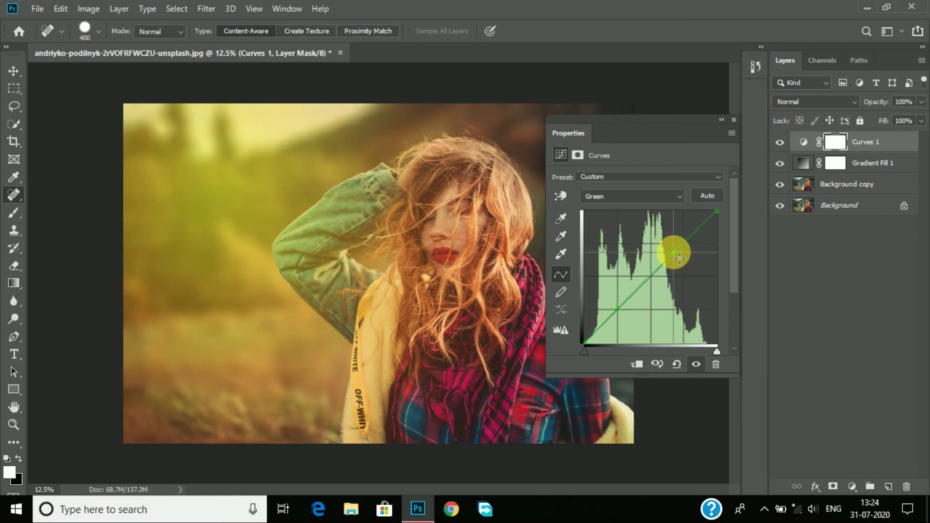
click(653, 197)
click(606, 206)
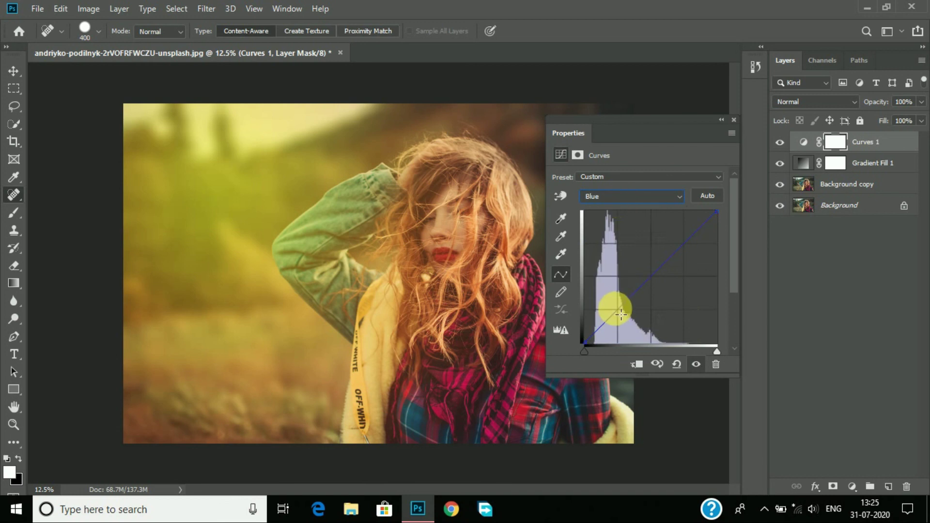
drag(624, 316, 623, 312)
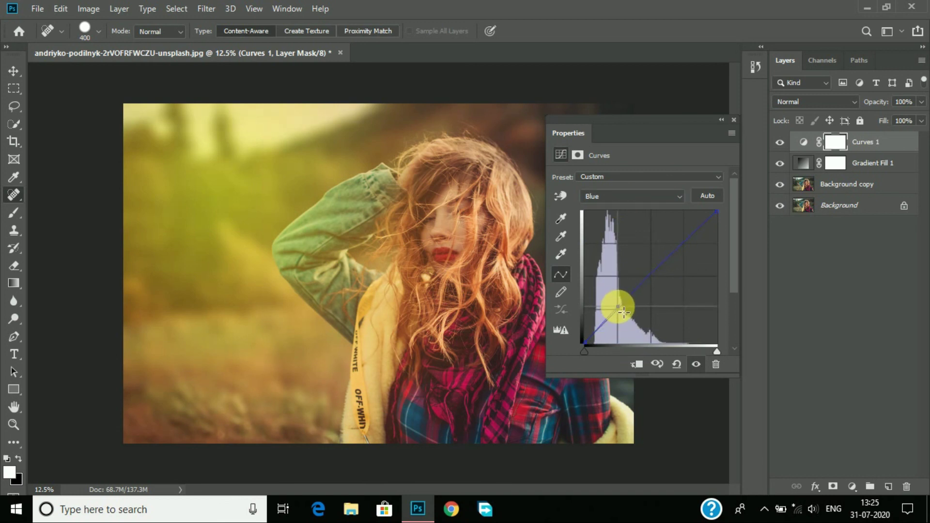
click(677, 262)
drag(678, 262, 676, 257)
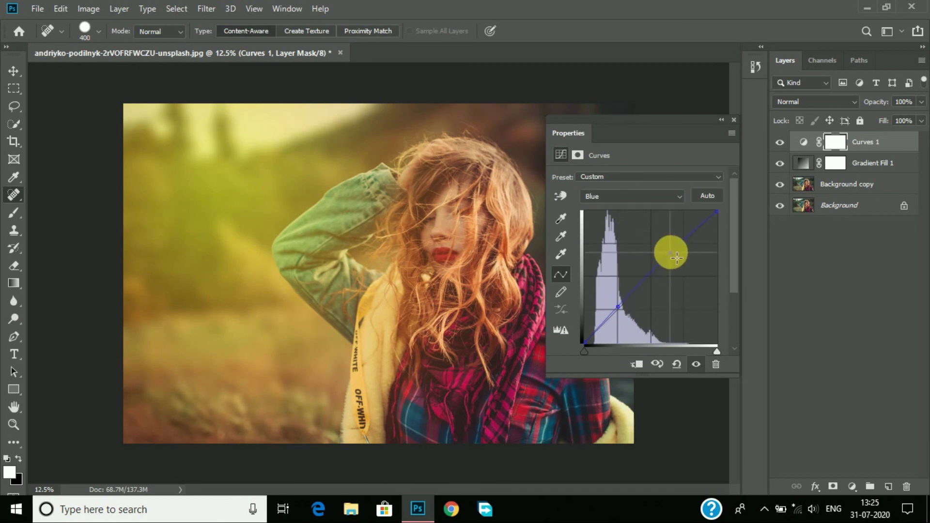
- Close the Curves properties and add an Exposure adjustment layer, moving its panel off the portrait
click(745, 110)
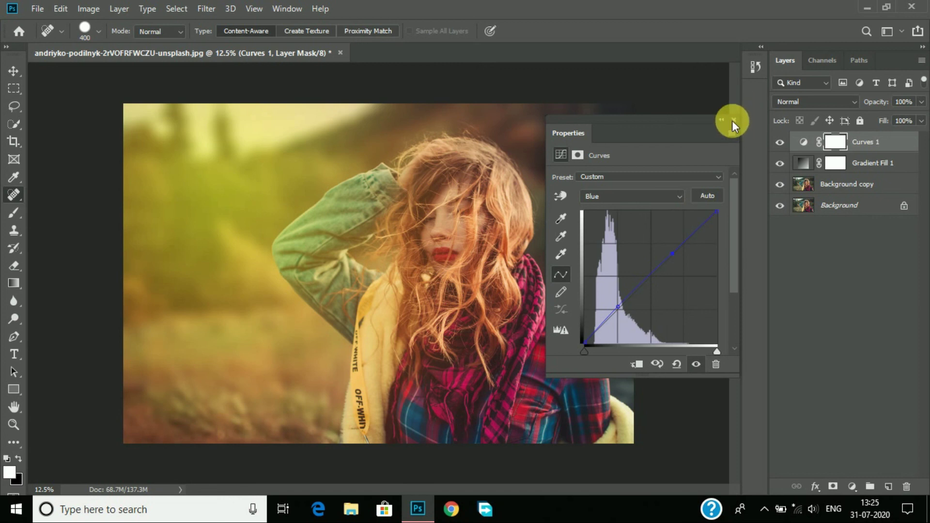
click(732, 121)
click(852, 486)
click(866, 318)
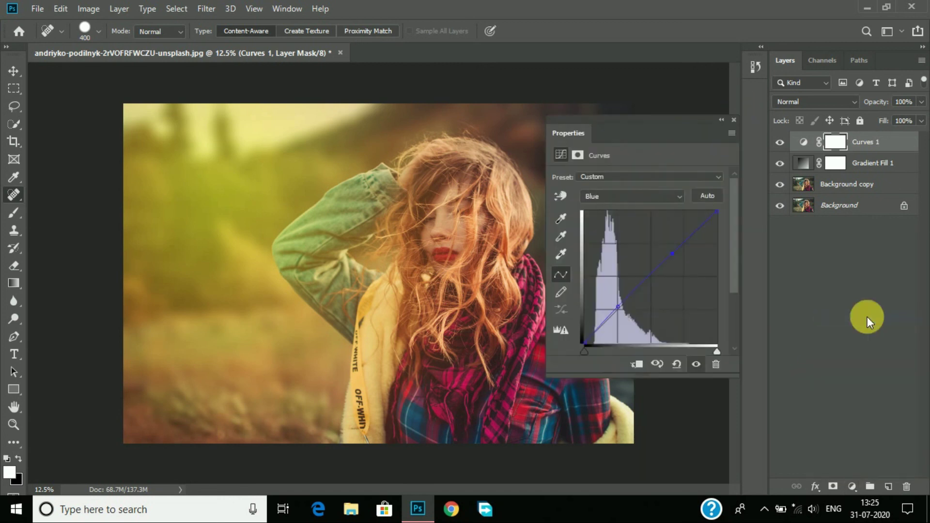
drag(580, 121, 643, 120)
- Set the Exposure offset to +0.0042, close Properties, and show the History panel
drag(701, 228, 703, 261)
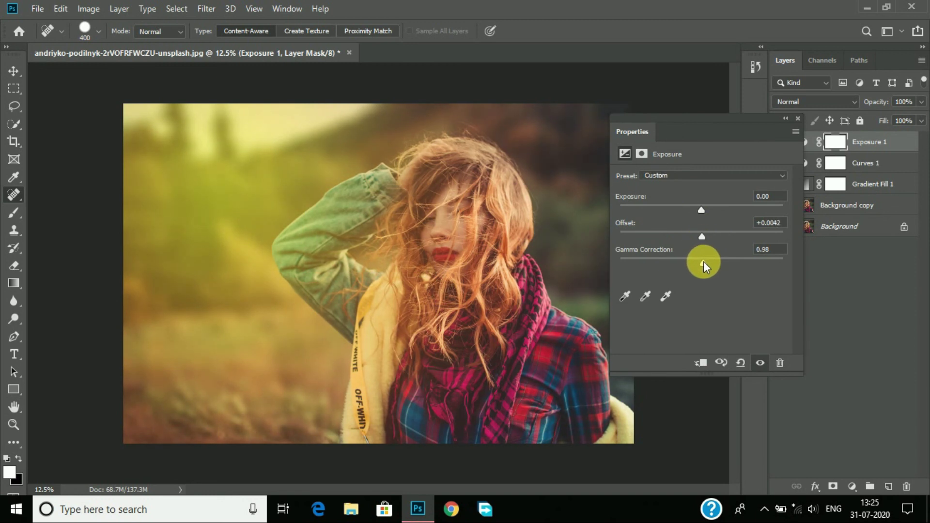
click(797, 120)
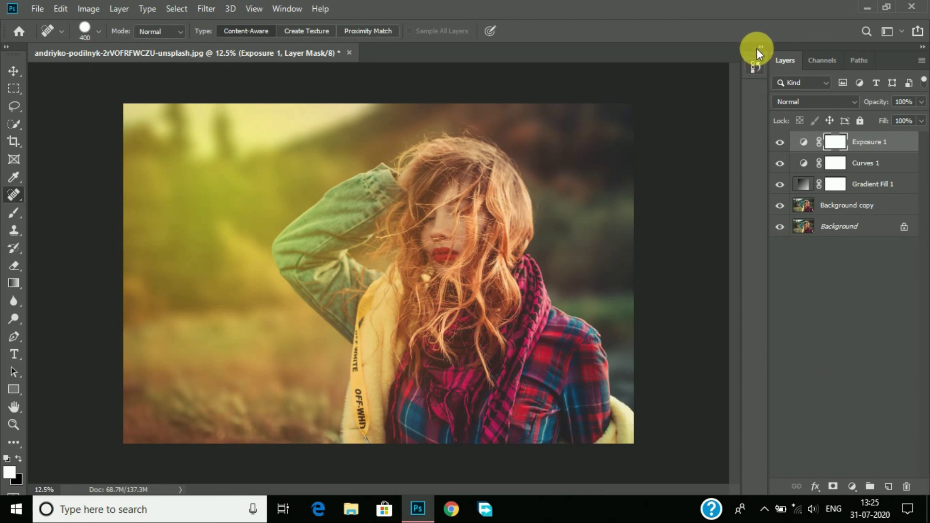
click(760, 46)
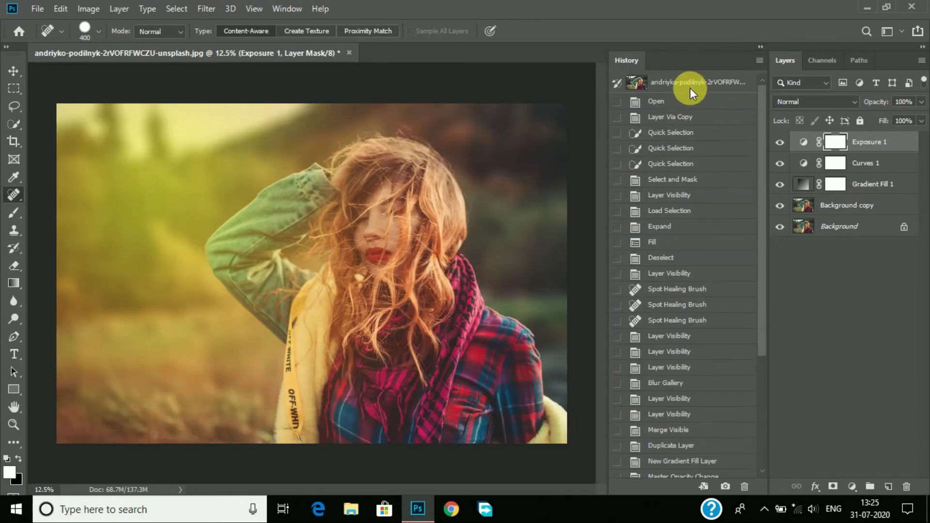
click(690, 84)
click(682, 471)
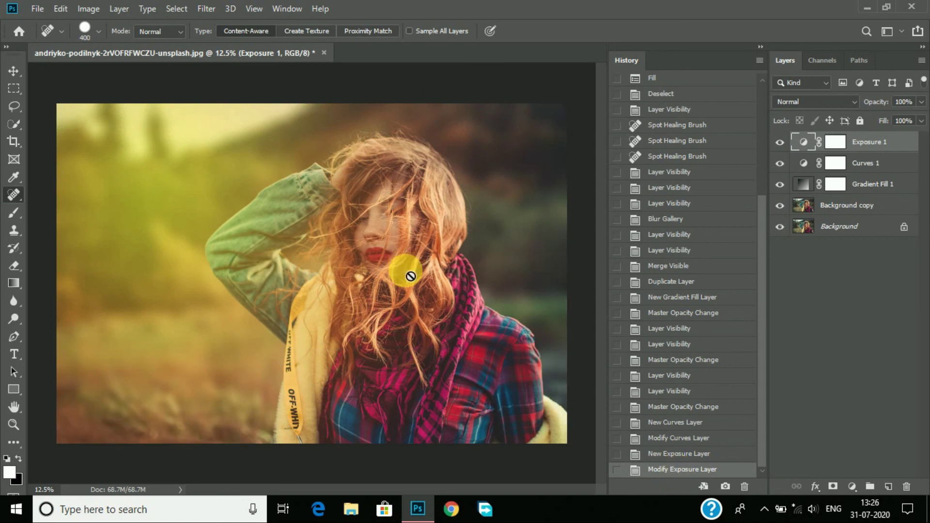
scroll(406, 275, up, 2)
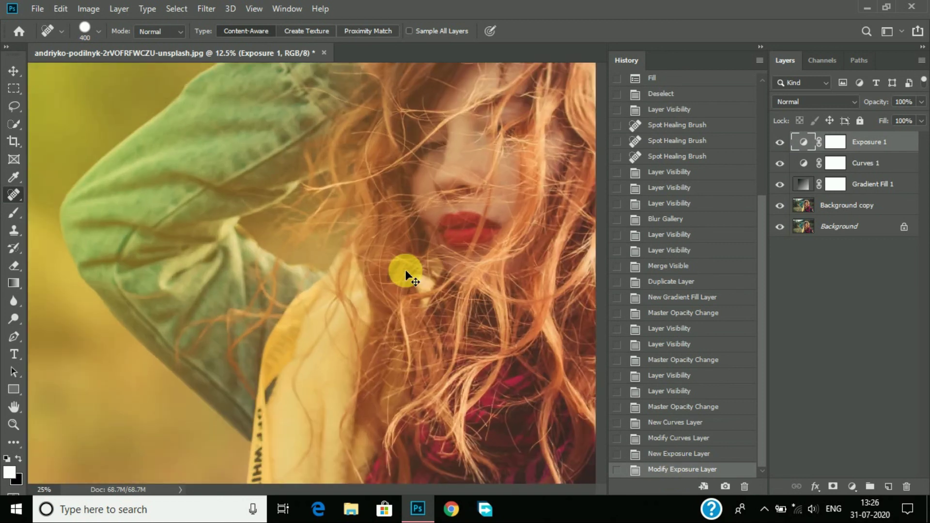
scroll(406, 275, down, 1)
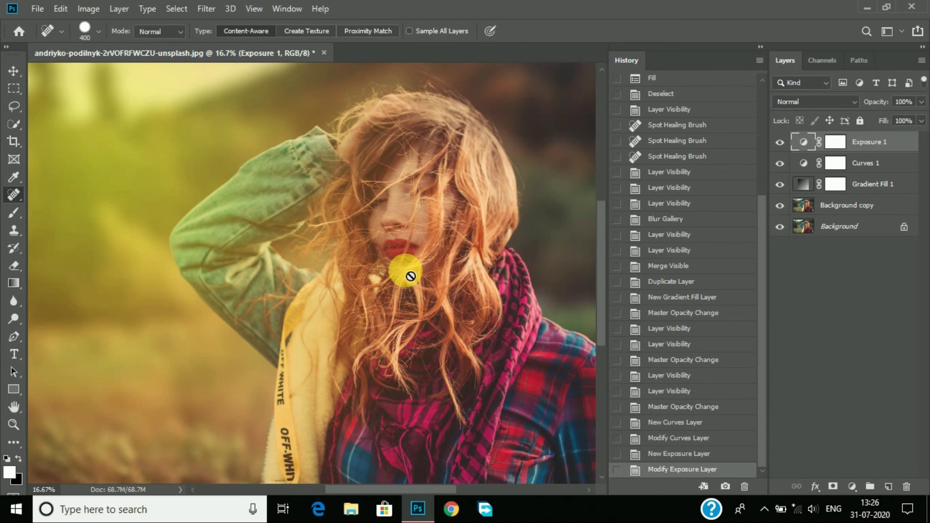